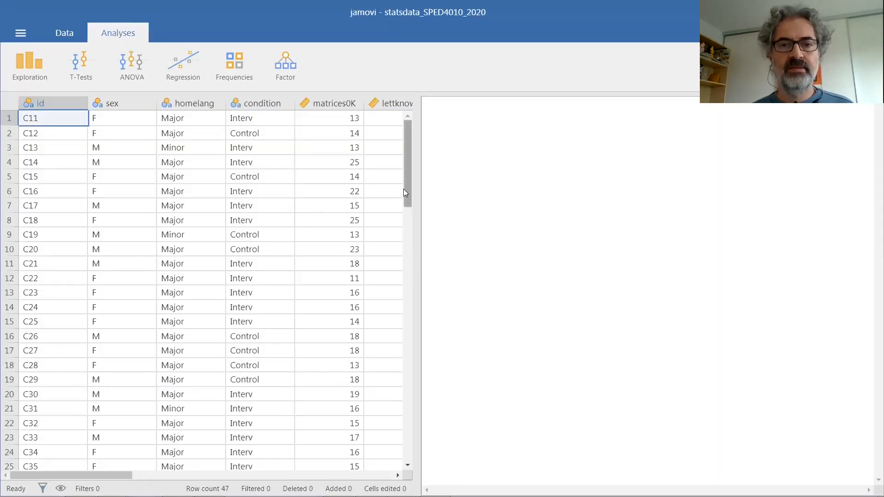
# Look through the dataset's rows and all its variables, from id to the vocabulary and word fluency scores
pyautogui.moveTo(410, 194); pyautogui.dragTo(411, 273)
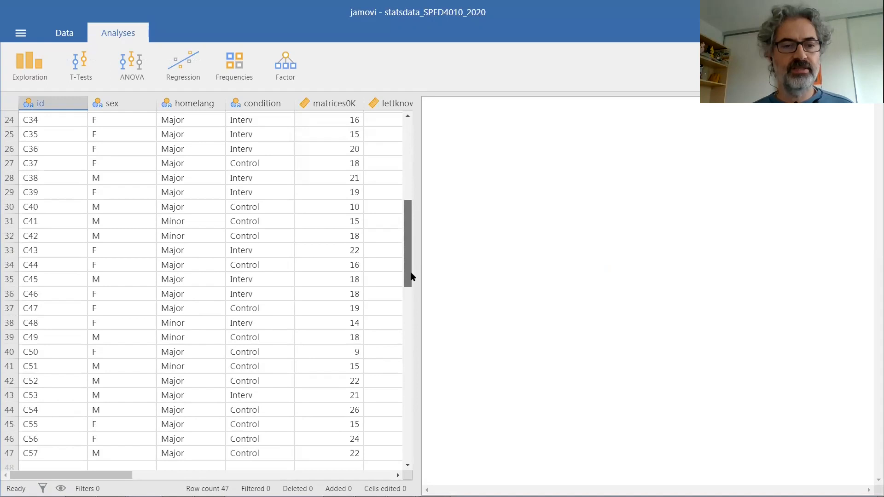
pyautogui.moveTo(411, 276); pyautogui.dragTo(414, 138)
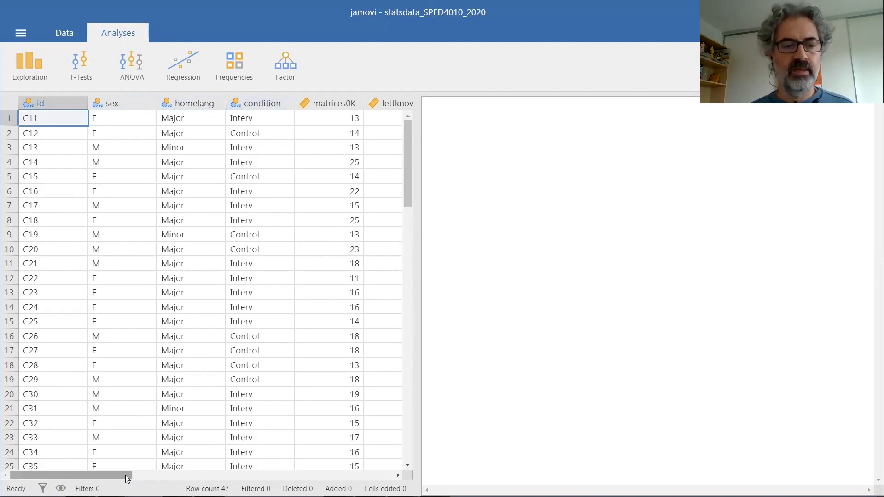
pyautogui.moveTo(136, 477); pyautogui.dragTo(206, 480)
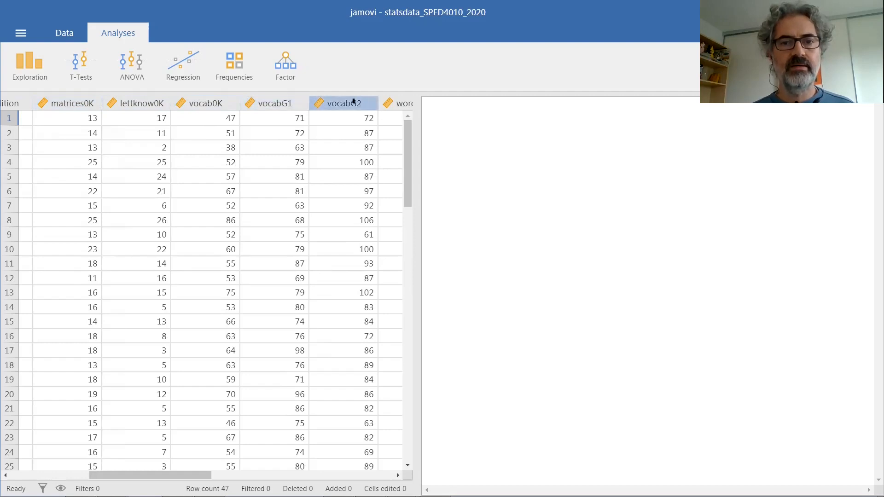
pyautogui.moveTo(170, 477); pyautogui.dragTo(262, 475)
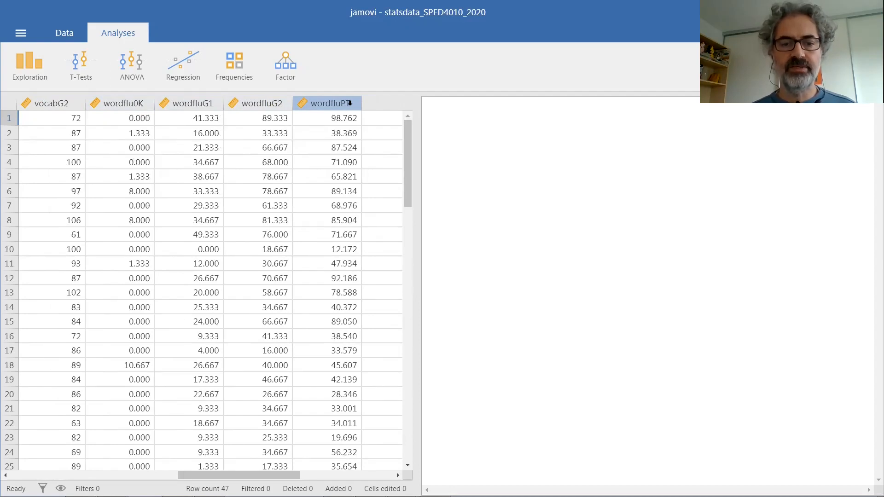
pyautogui.hscroll(-10, 335, 243)
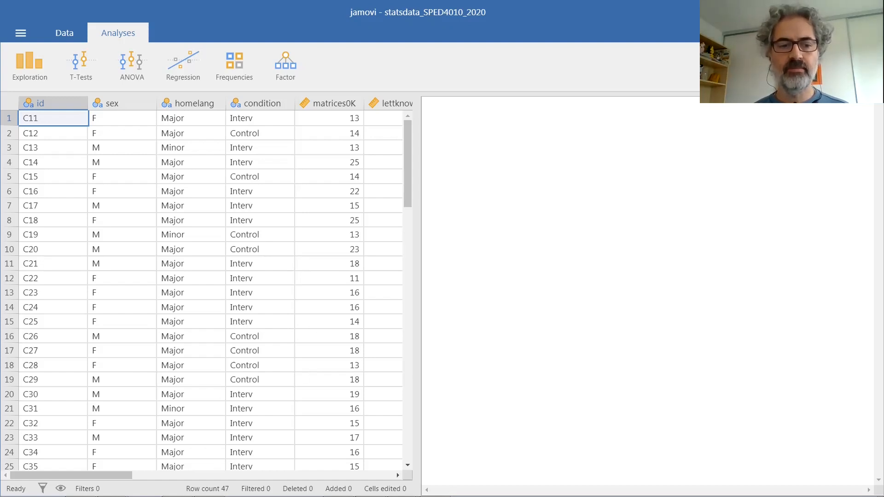
# Highlight the vocab0K column and the sex column as the two variables to compare
pyautogui.moveTo(118, 480); pyautogui.dragTo(141, 480)
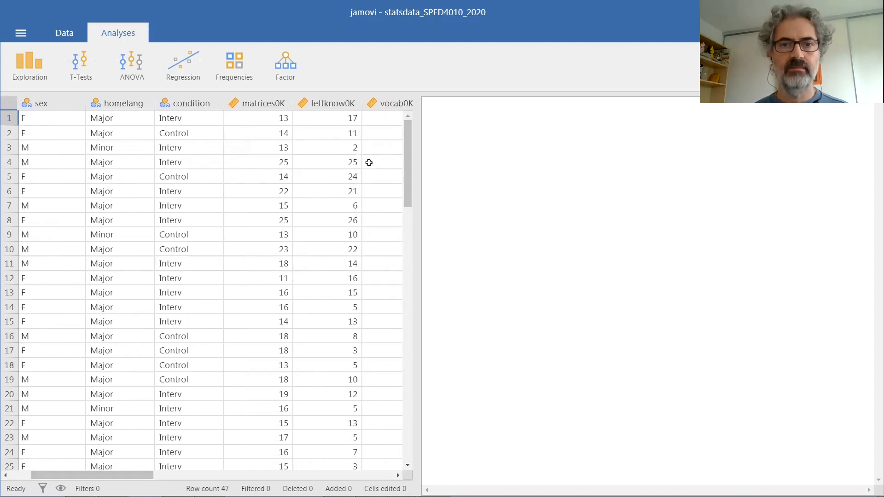
pyautogui.click(381, 104)
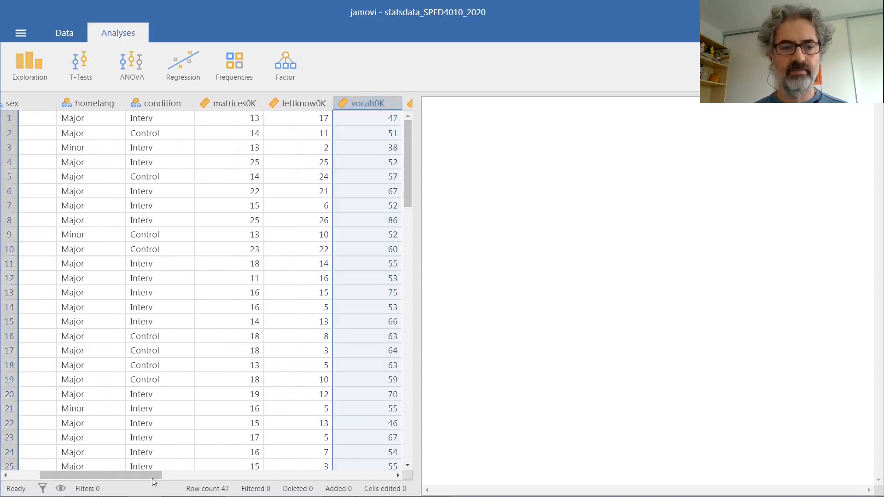
pyautogui.moveTo(144, 476); pyautogui.dragTo(113, 477)
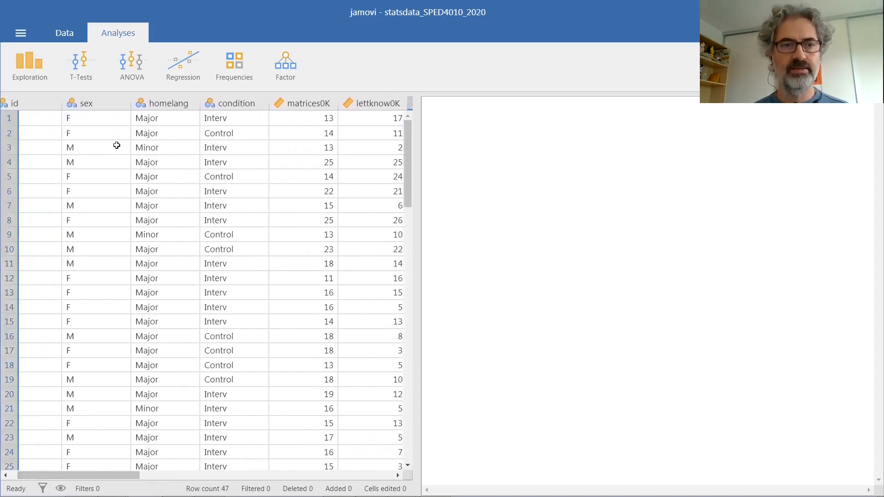
pyautogui.click(96, 103)
pyautogui.moveTo(113, 476); pyautogui.dragTo(91, 473)
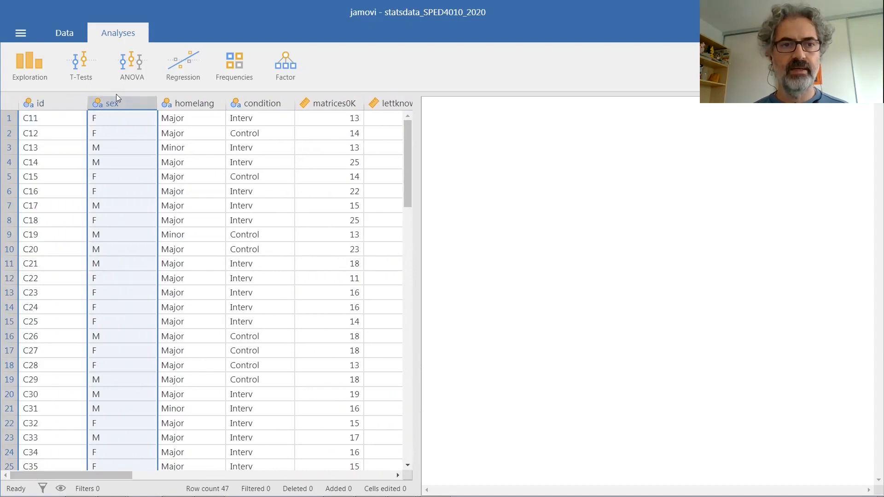
# Examine individual F and M cases in the sex column to distinguish the two independent groups
pyautogui.click(128, 120)
pyautogui.click(129, 133)
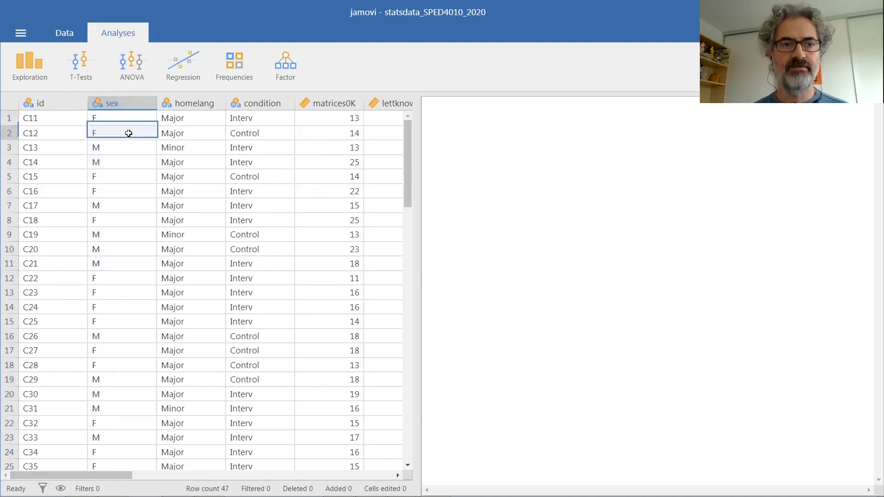
pyautogui.click(125, 176)
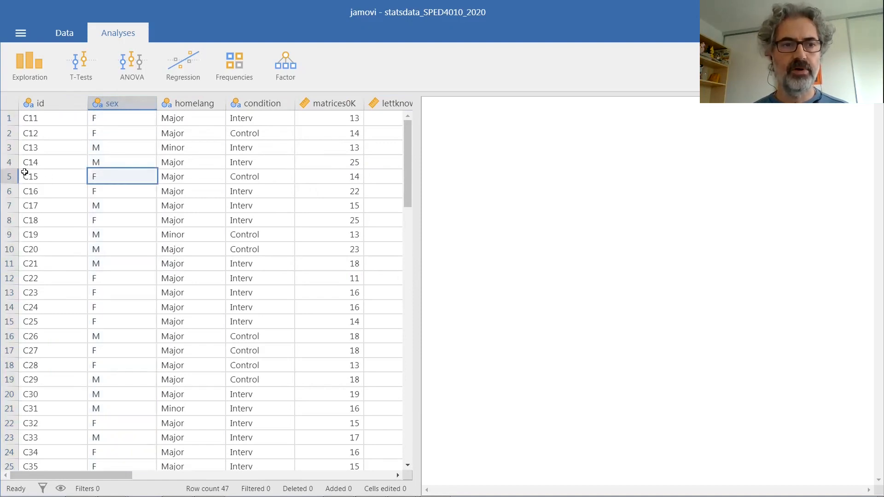
pyautogui.click(113, 189)
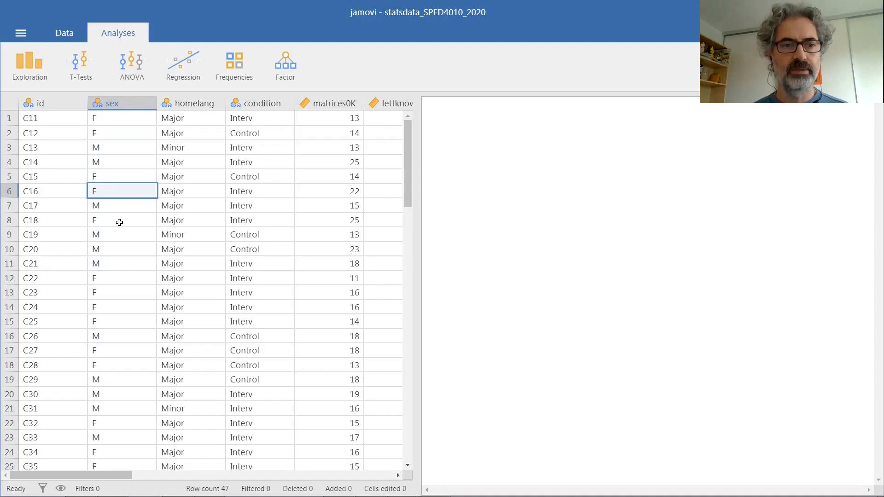
pyautogui.click(120, 221)
pyautogui.click(126, 279)
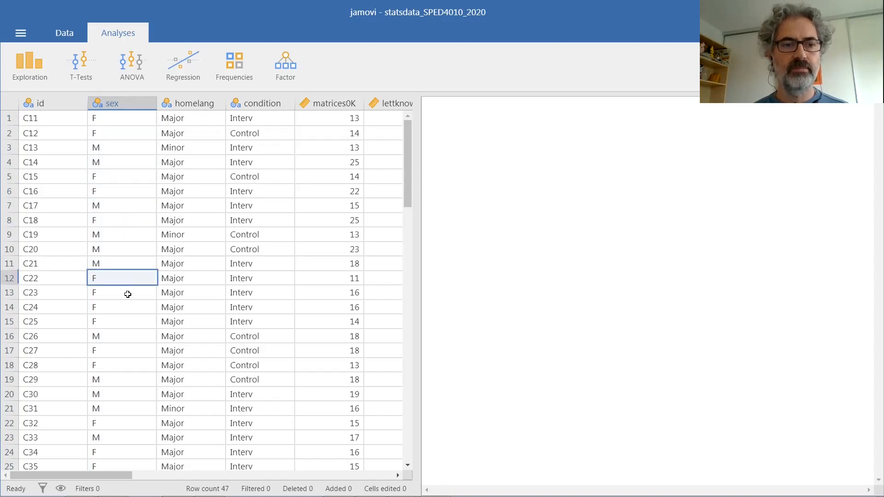
pyautogui.click(126, 293)
pyautogui.click(127, 308)
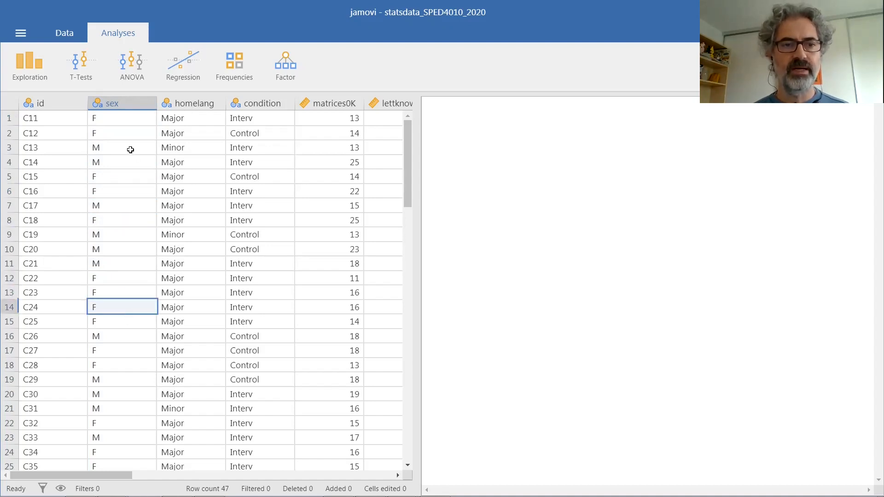
pyautogui.click(131, 149)
pyautogui.click(132, 162)
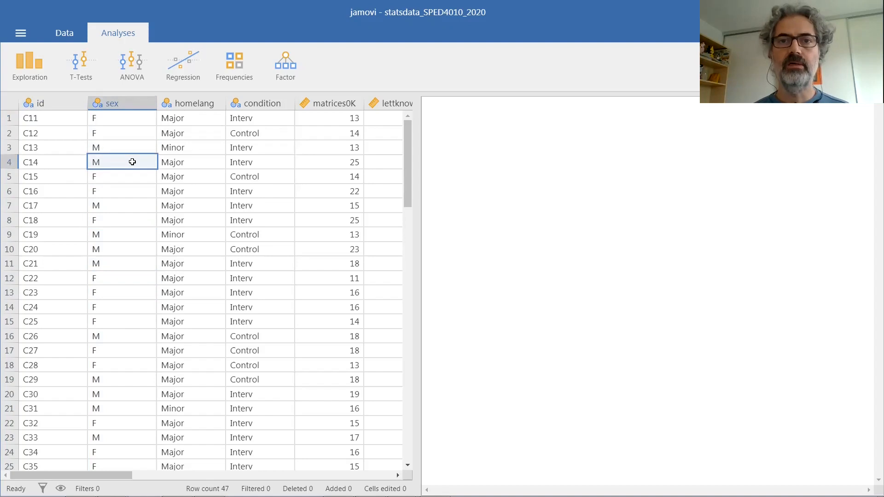
pyautogui.click(132, 205)
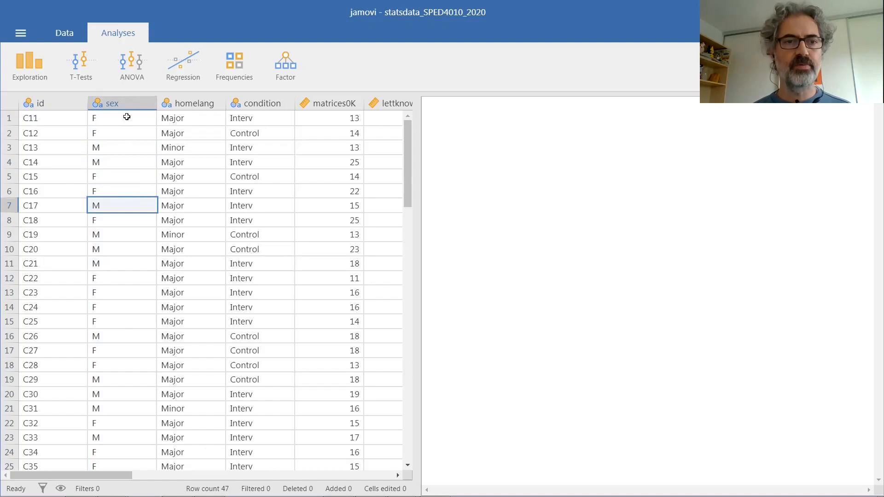
# Set up an Independent Samples T-Test with vocab0K as dependent variable and sex as grouping variable
pyautogui.click(85, 69)
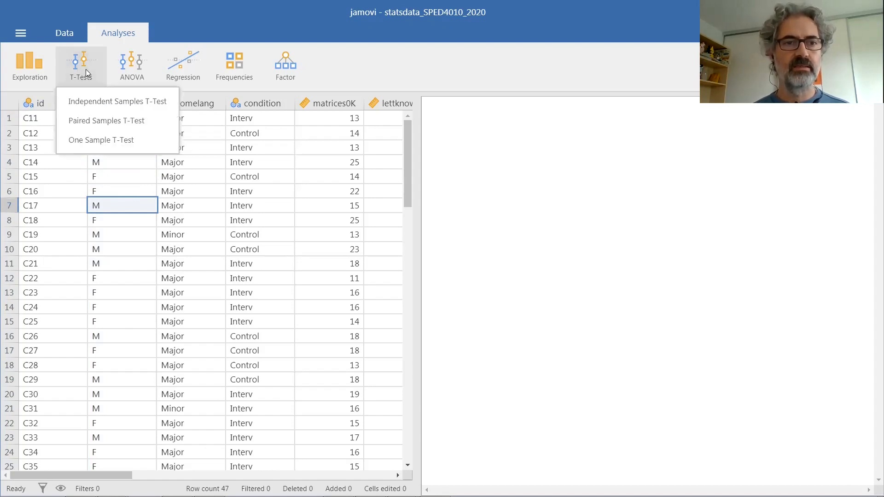
pyautogui.click(138, 102)
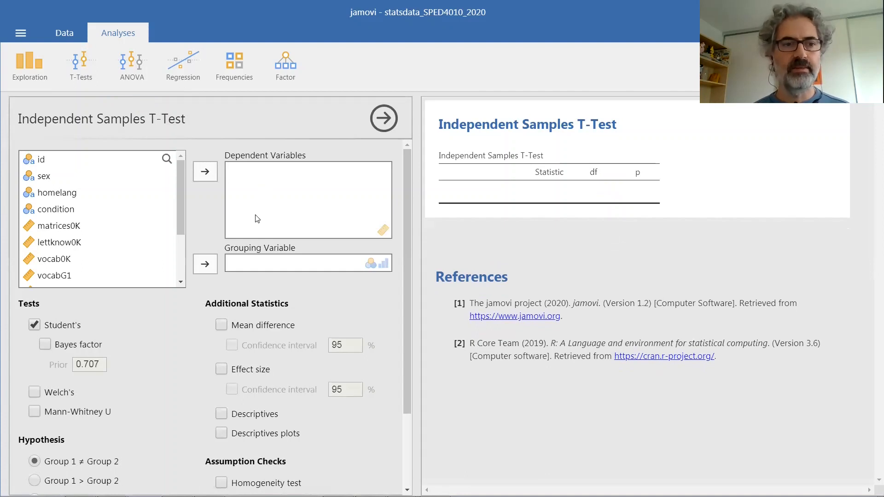
pyautogui.click(57, 260)
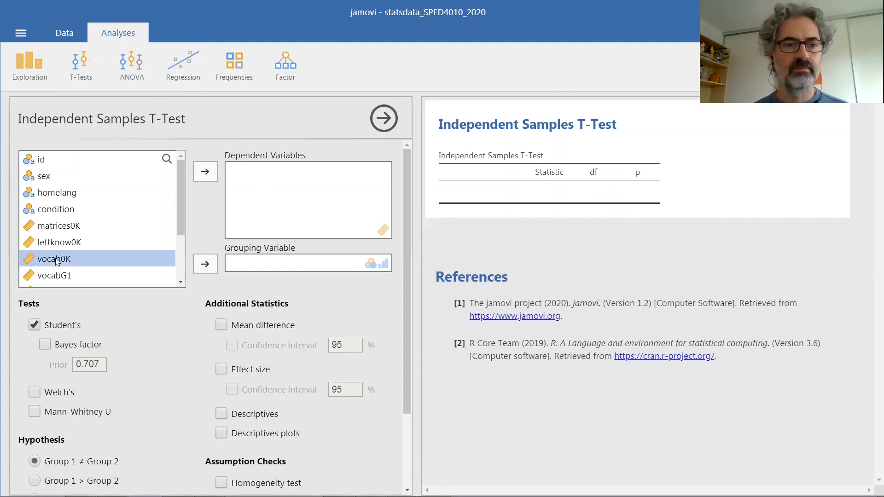
pyautogui.click(205, 171)
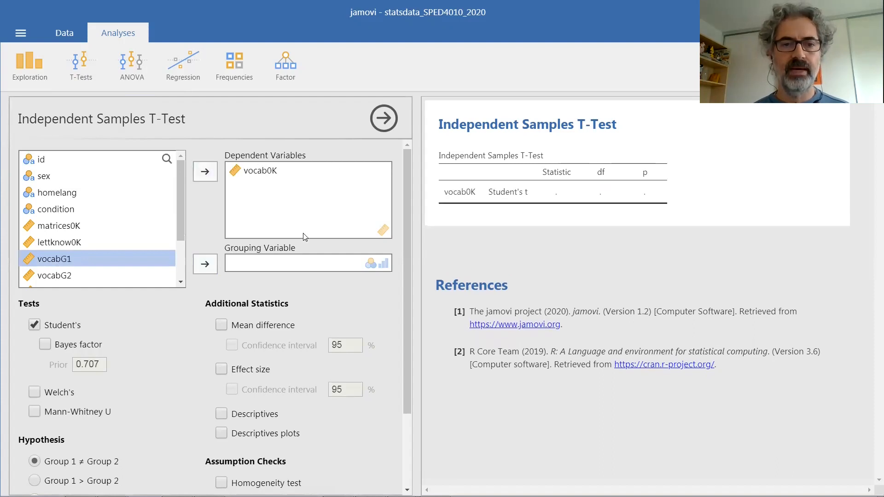
pyautogui.click(45, 178)
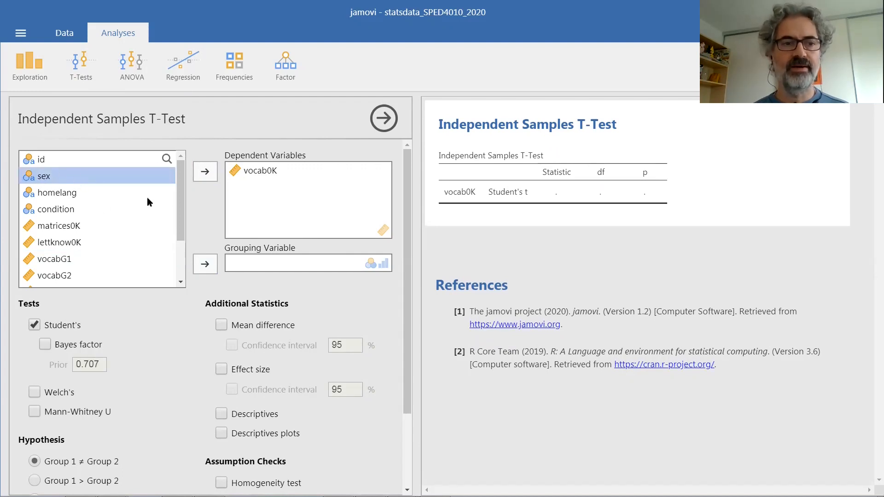
pyautogui.click(205, 264)
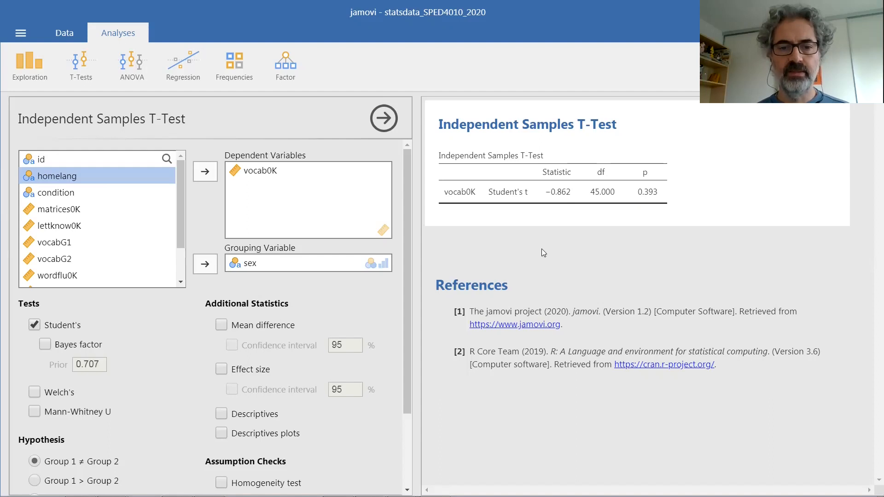
# Add the homogeneity test, normality test and Q-Q plot as assumption checks for the t-test
pyautogui.moveTo(411, 386); pyautogui.dragTo(418, 470)
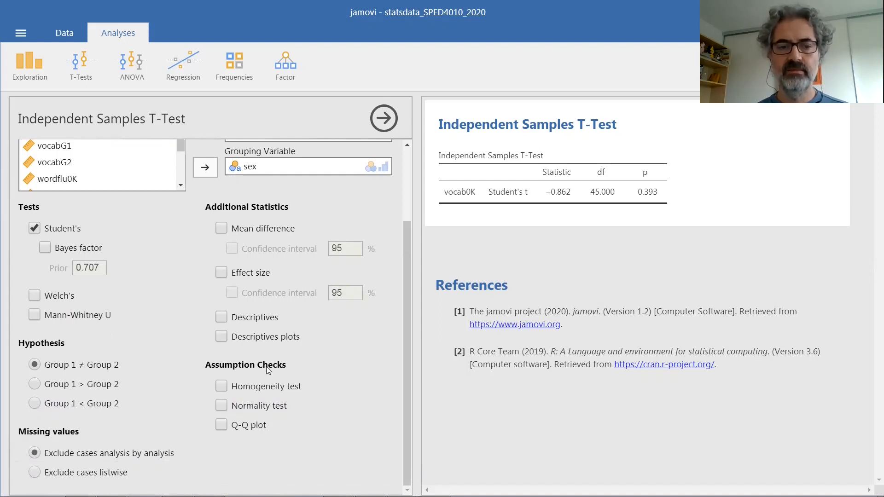
pyautogui.click(222, 406)
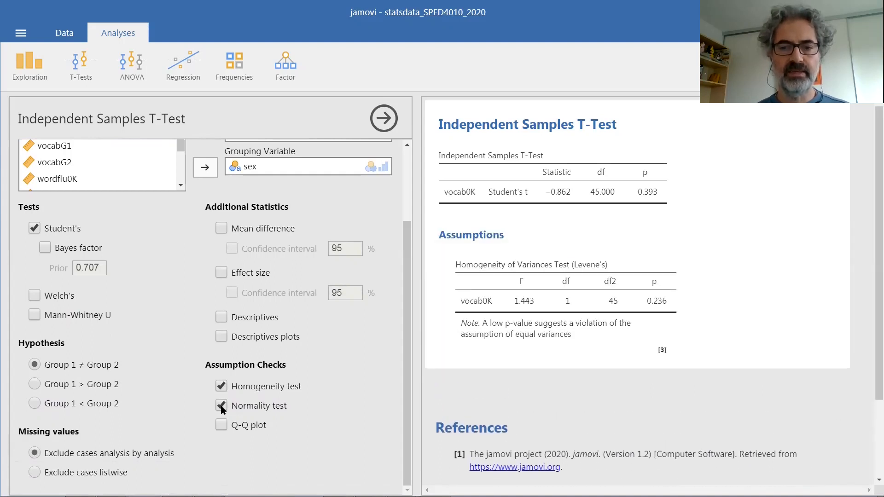
pyautogui.click(222, 424)
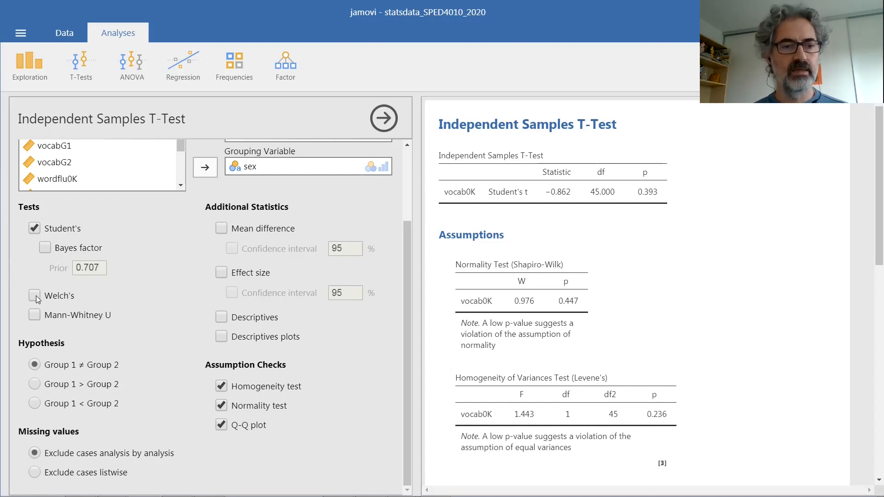
# Try Welch's and Mann-Whitney U in place of Student's test, and return to Student's as the only test
pyautogui.click(32, 228)
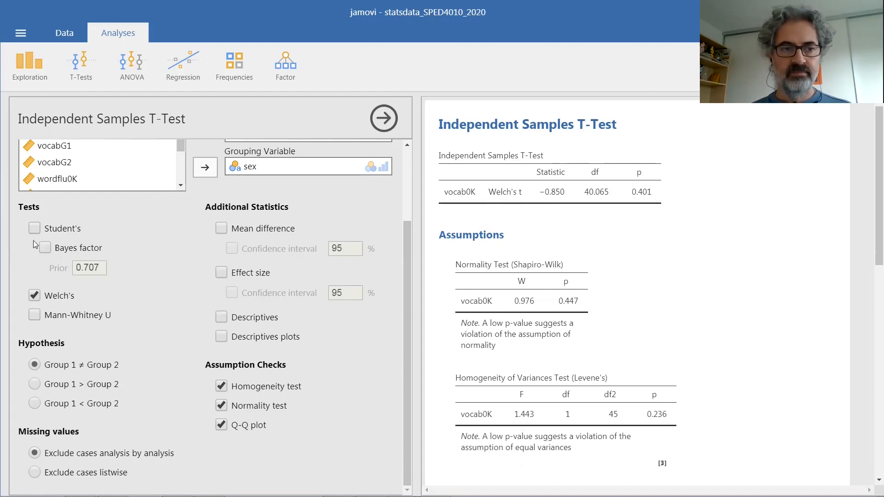
pyautogui.click(34, 297)
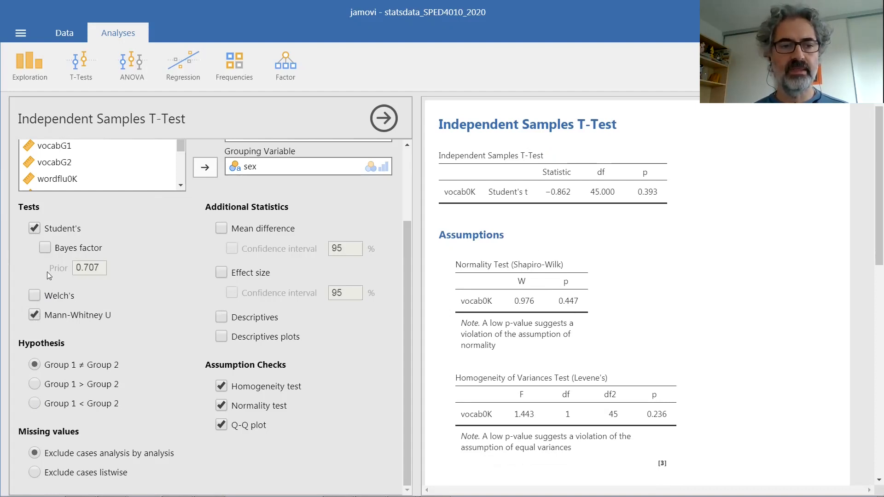
pyautogui.click(33, 227)
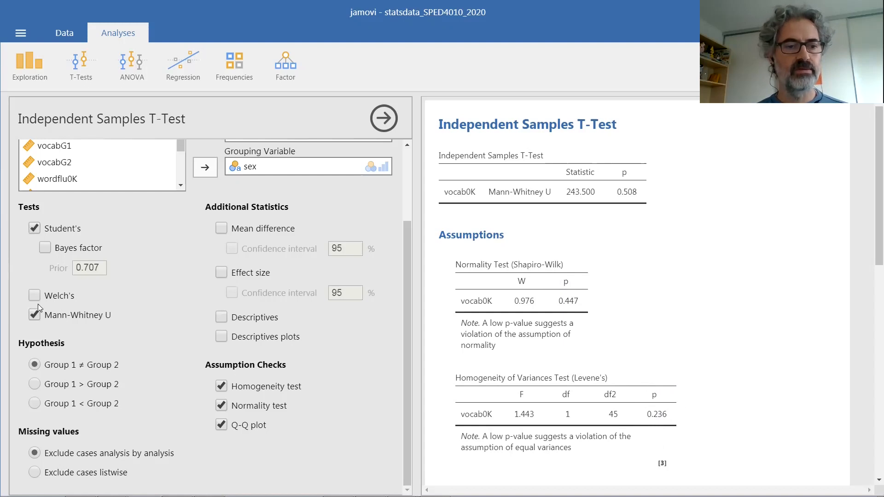
pyautogui.click(34, 315)
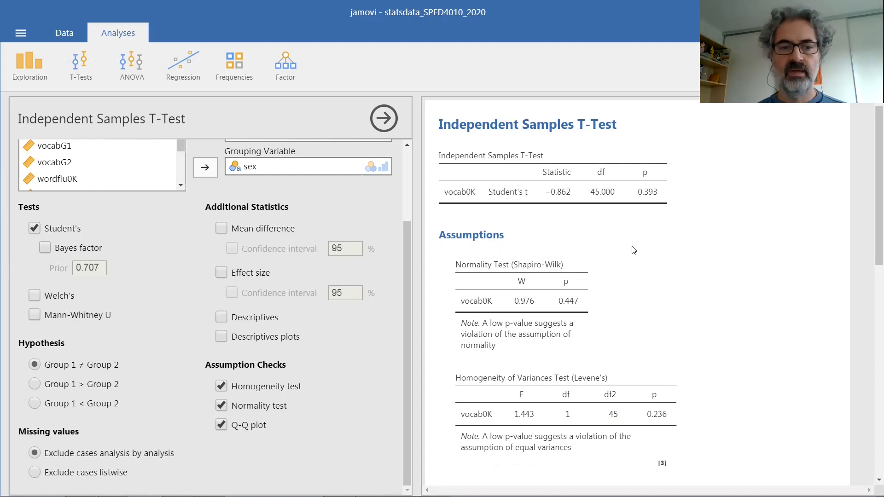
# Add descriptives, descriptives plots and the effect size with its 95% confidence interval to the t-test output
pyautogui.click(221, 318)
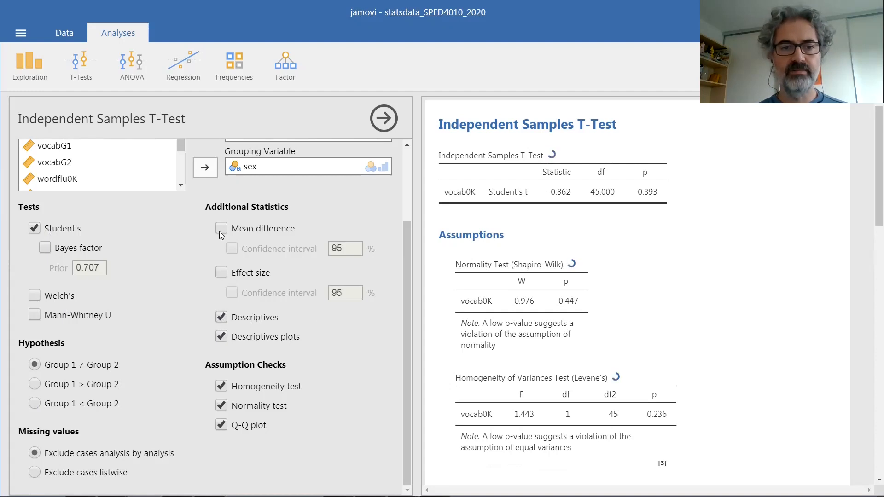
pyautogui.click(222, 273)
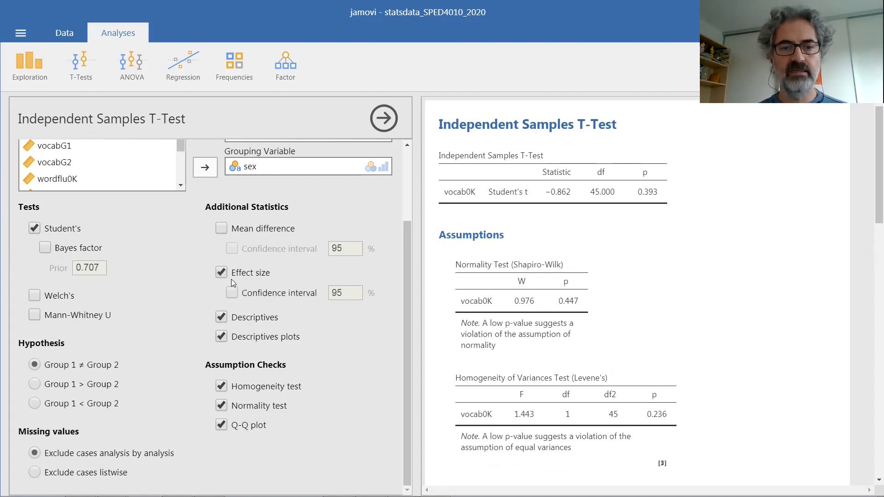
pyautogui.click(232, 294)
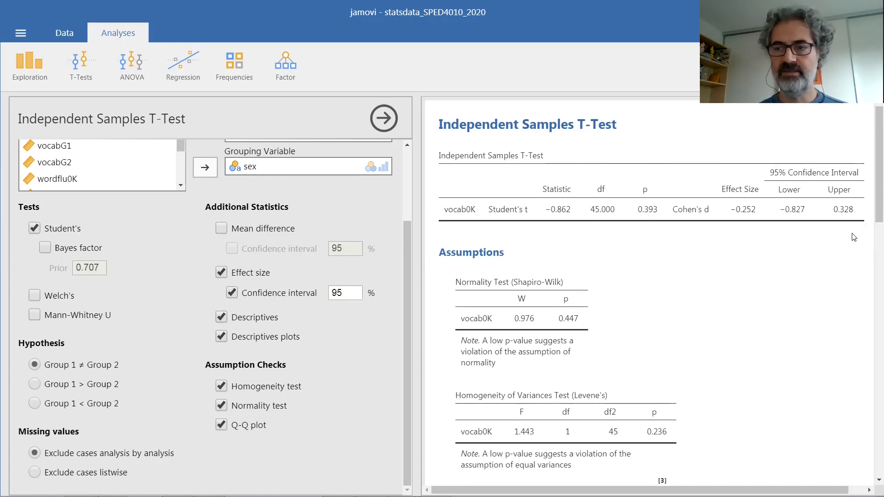
# Review the group descriptives table and the vocab0K means plot by sex in the t-test results
pyautogui.scroll(-3, 870, 241)
pyautogui.scroll(-10, 870, 242)
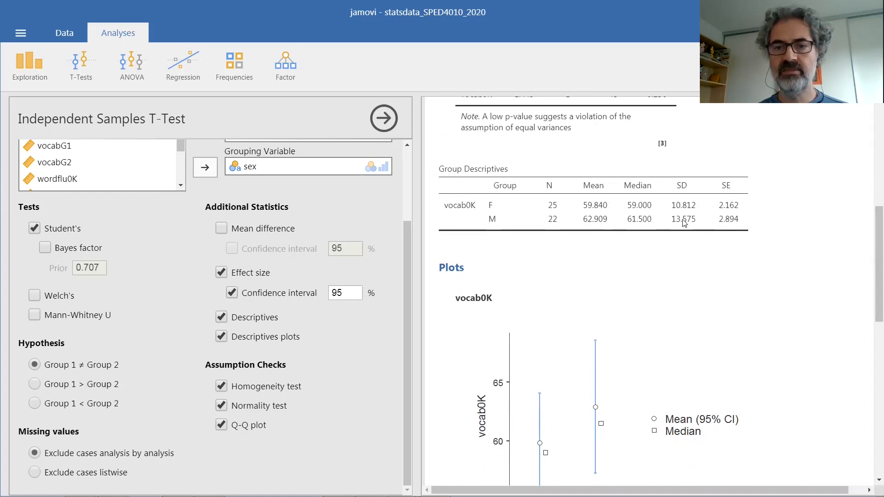
pyautogui.scroll(-1, 703, 296)
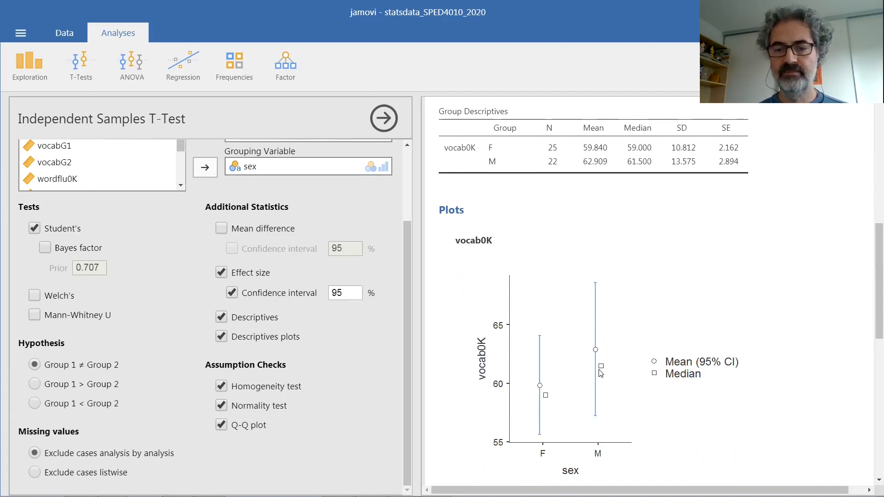
pyautogui.scroll(10, 603, 367)
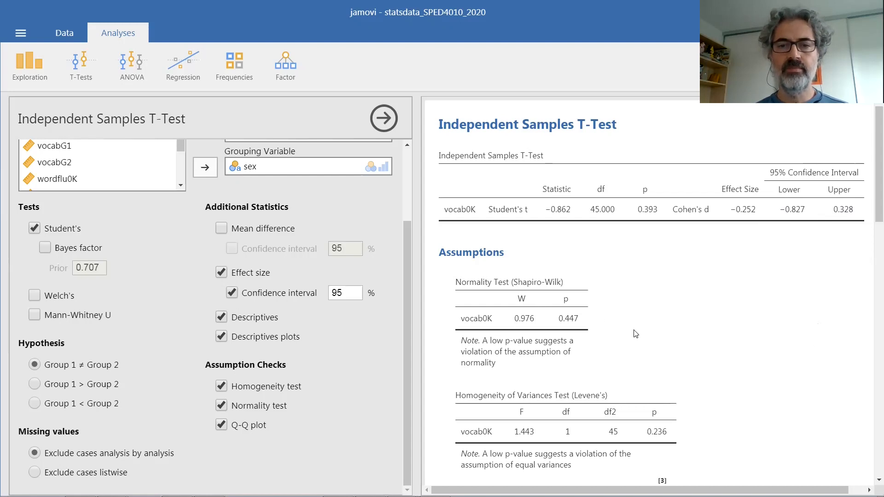
# Replace sex with homelang as the grouping variable of the vocab0K independent samples t-test
pyautogui.scroll(3, 244, 237)
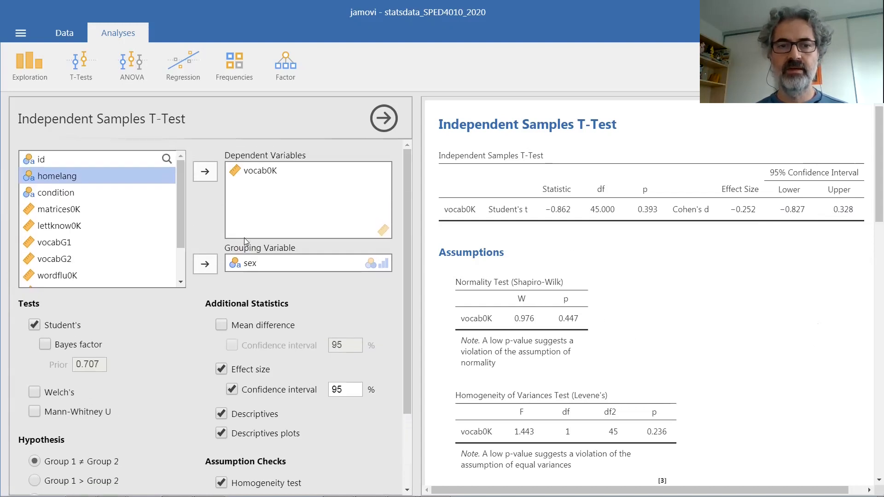
pyautogui.click(254, 263)
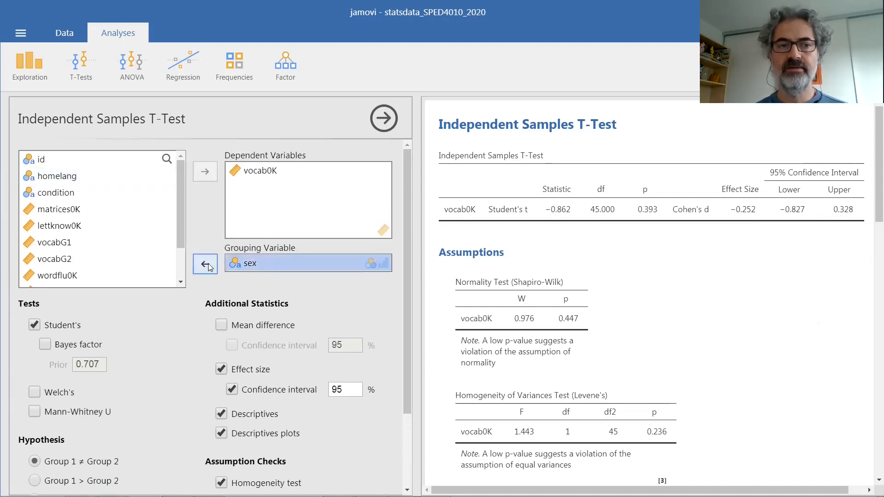
pyautogui.click(207, 266)
pyautogui.click(61, 192)
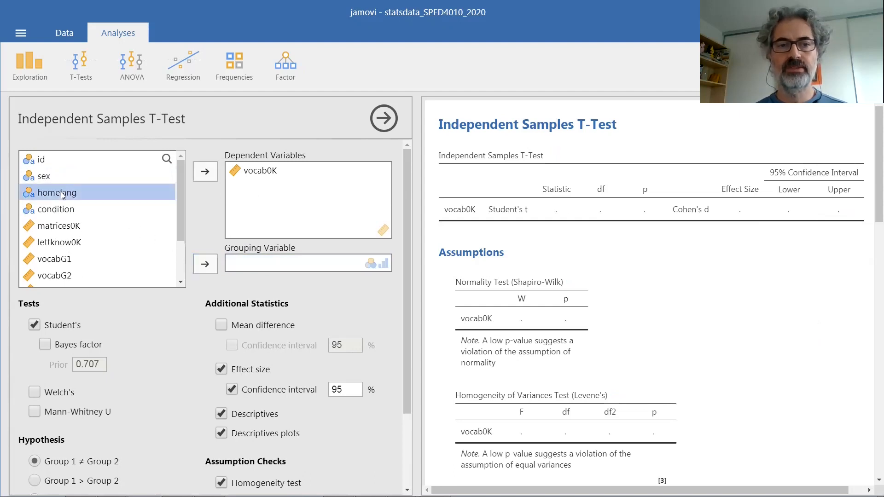
pyautogui.click(205, 266)
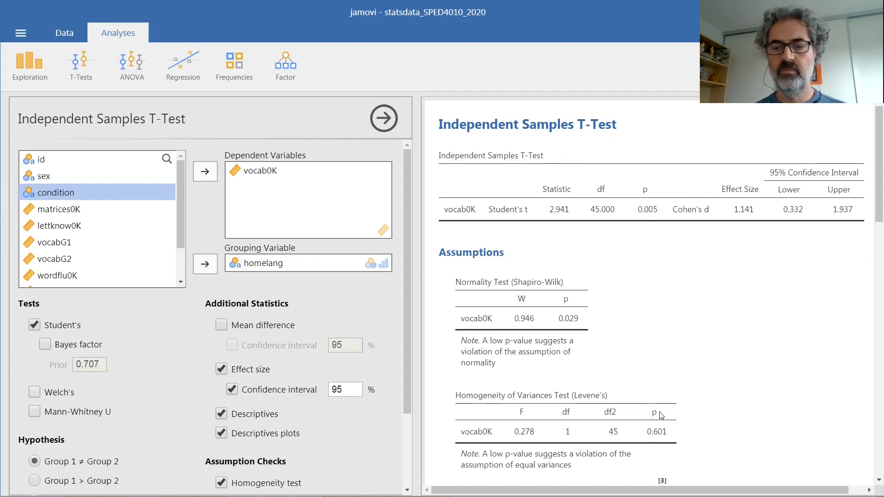
# Review the normality test, Levene's test and group descriptives for vocab0K by homelang
pyautogui.scroll(-3, 661, 415)
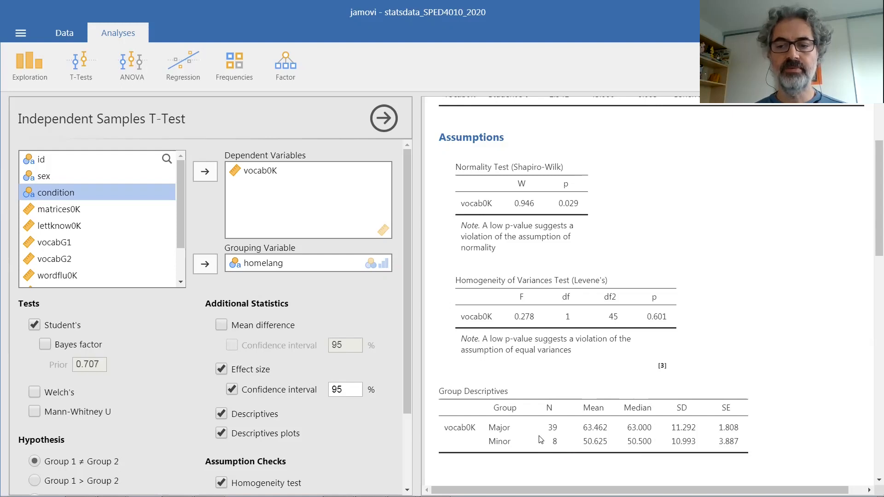
pyautogui.scroll(2, 571, 441)
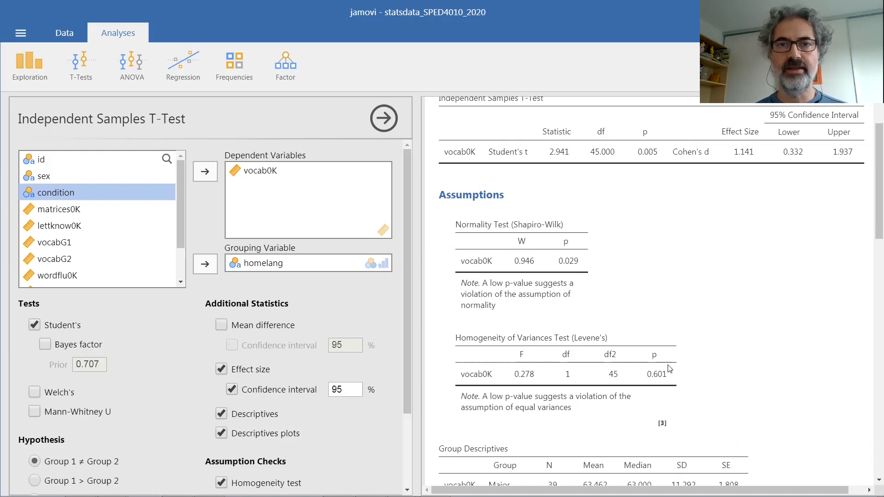
pyautogui.scroll(-2, 558, 440)
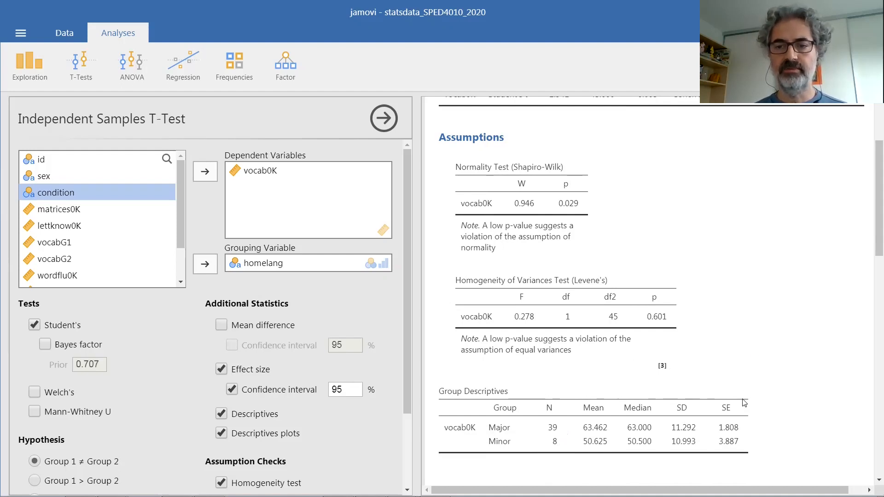
pyautogui.scroll(3, 742, 402)
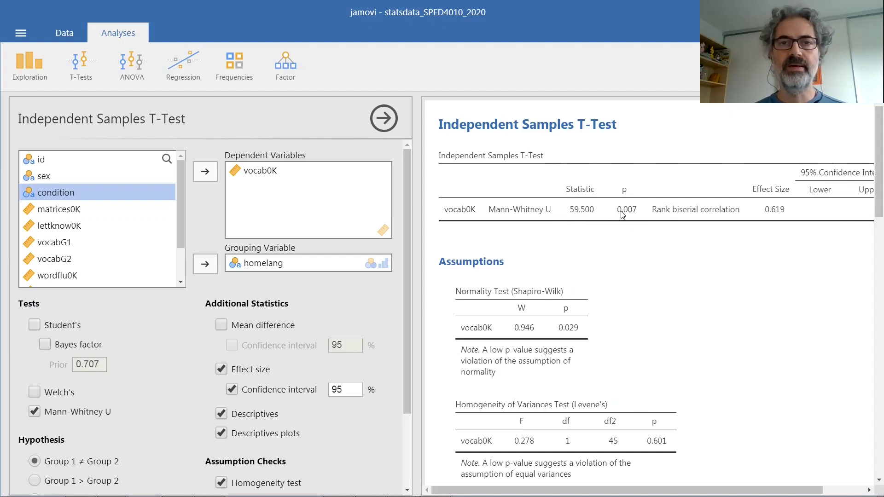
# Examine the group descriptives, the vocab0K plot by homelang and the Mann-Whitney U result table
pyautogui.scroll(-1, 690, 318)
pyautogui.scroll(-7, 691, 362)
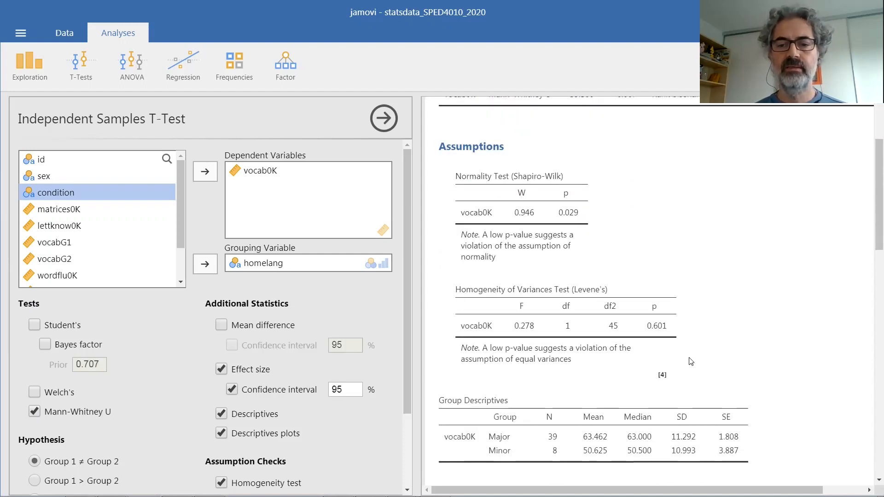
pyautogui.scroll(-3, 691, 361)
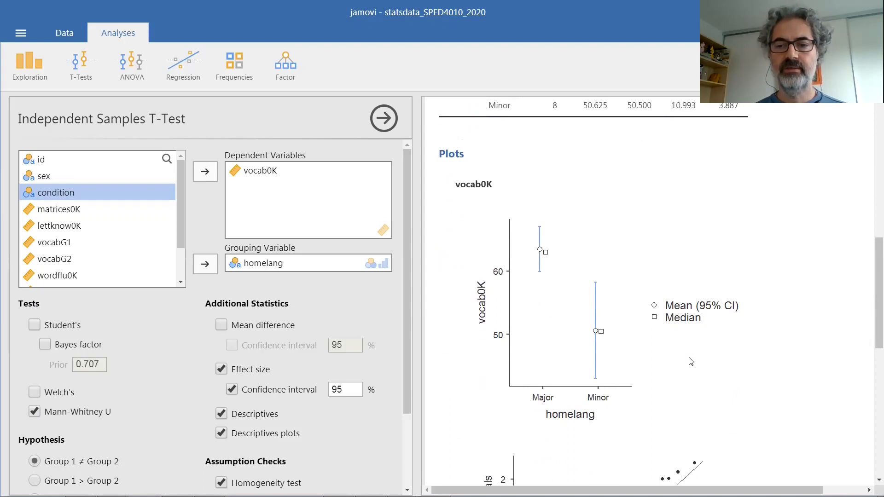
pyautogui.scroll(-1, 690, 361)
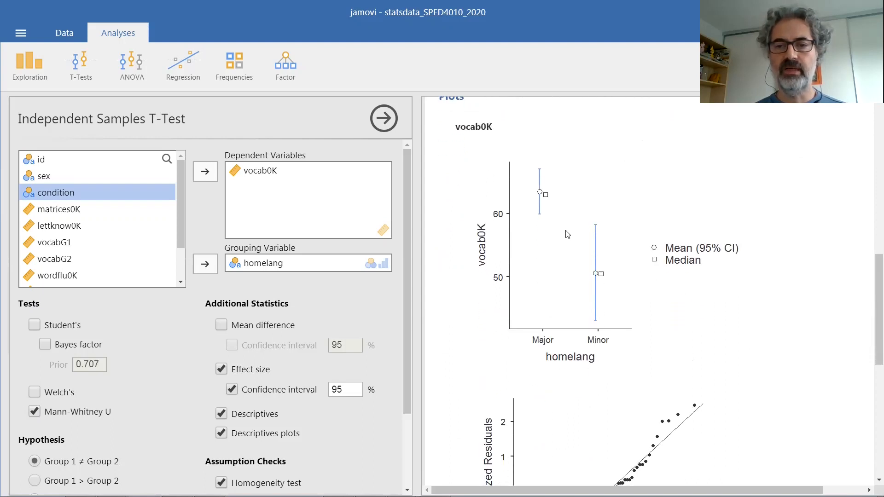
pyautogui.scroll(3, 623, 272)
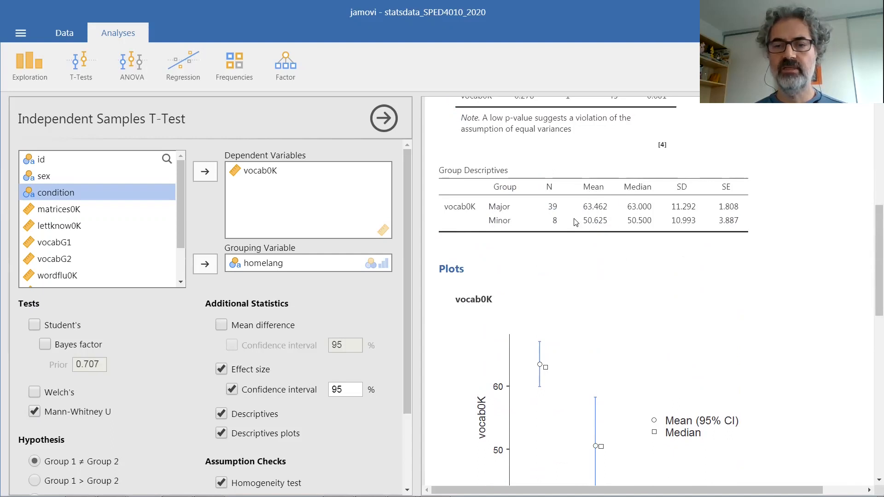
pyautogui.moveTo(873, 308); pyautogui.dragTo(866, 139)
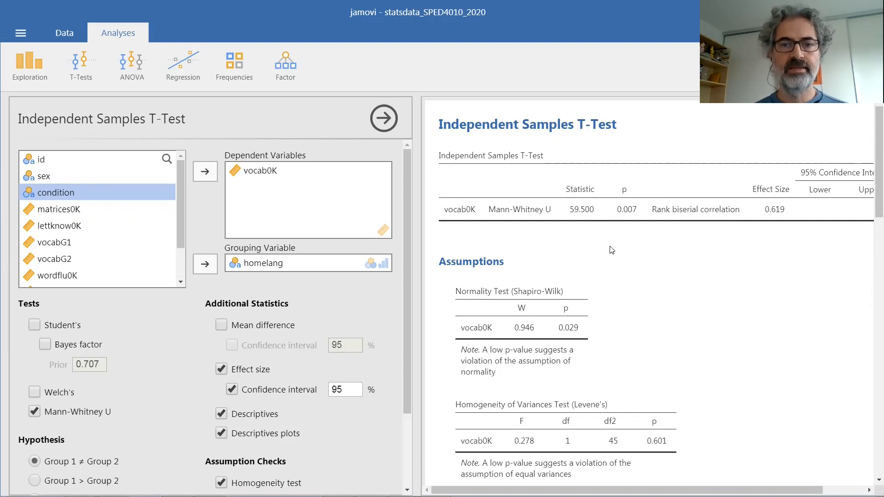
# Add a row filter to the data set with the expression condition=="Interv"
pyautogui.click(65, 35)
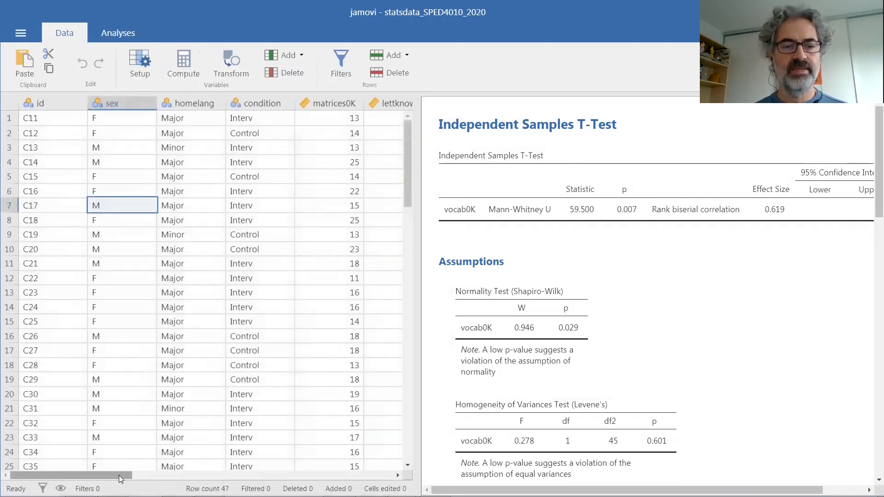
pyautogui.moveTo(119, 478); pyautogui.dragTo(286, 481)
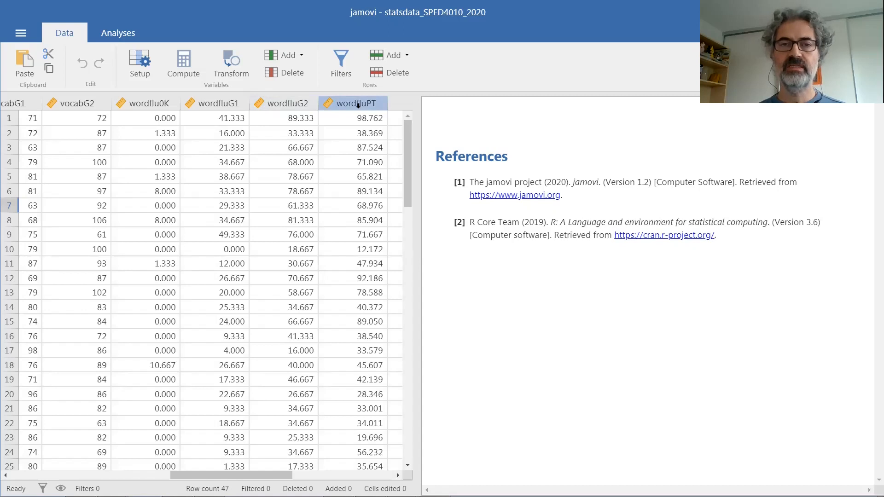
pyautogui.click(340, 64)
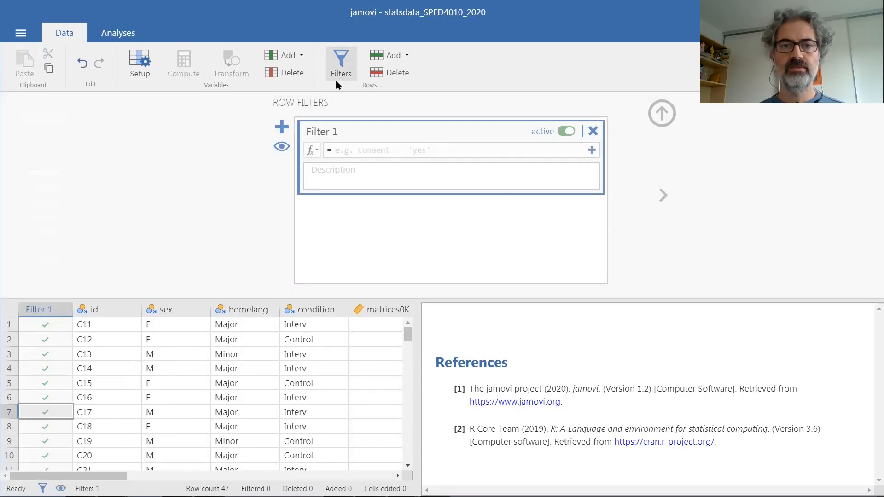
pyautogui.click(364, 150)
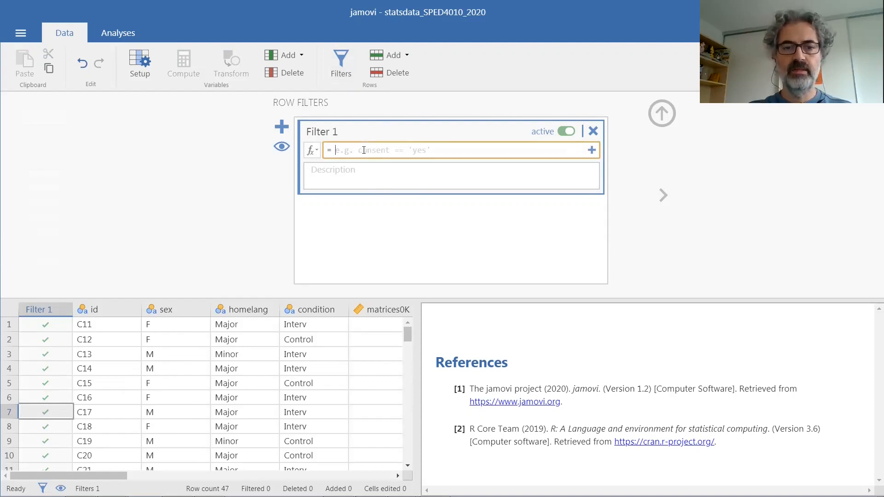
pyautogui.write('condition')
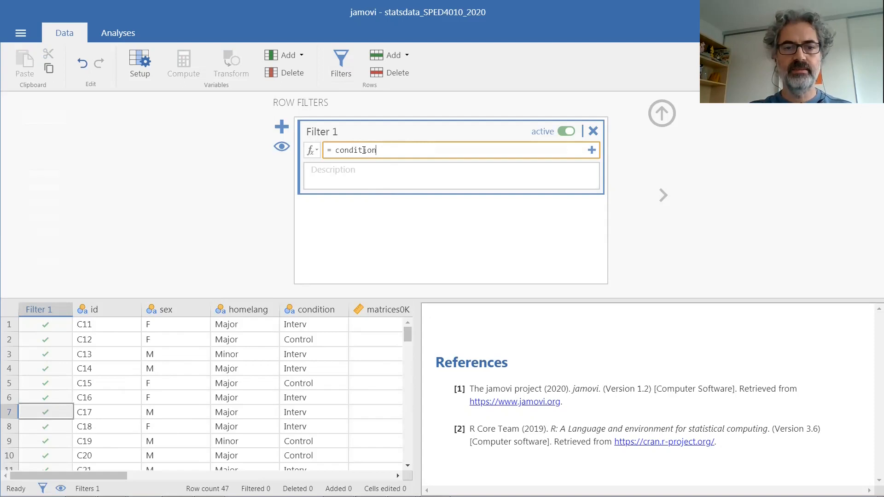
pyautogui.write('=="Interv"')
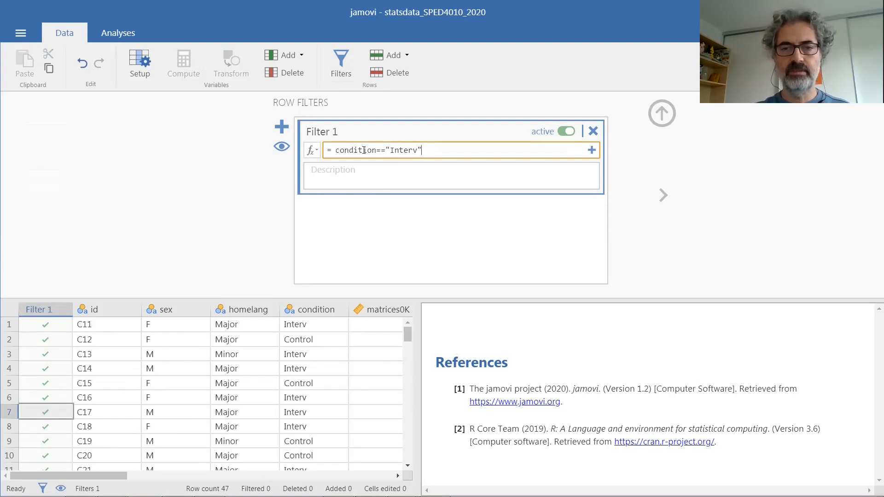
pyautogui.press('Return')
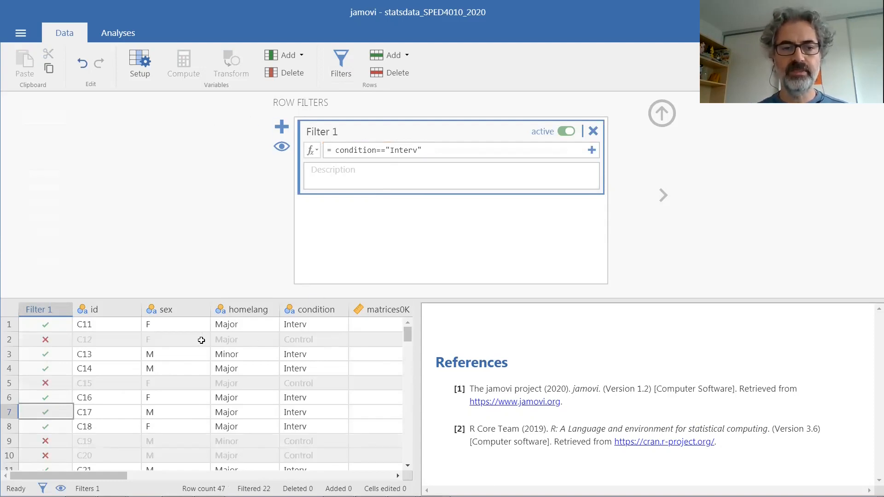
pyautogui.click(661, 113)
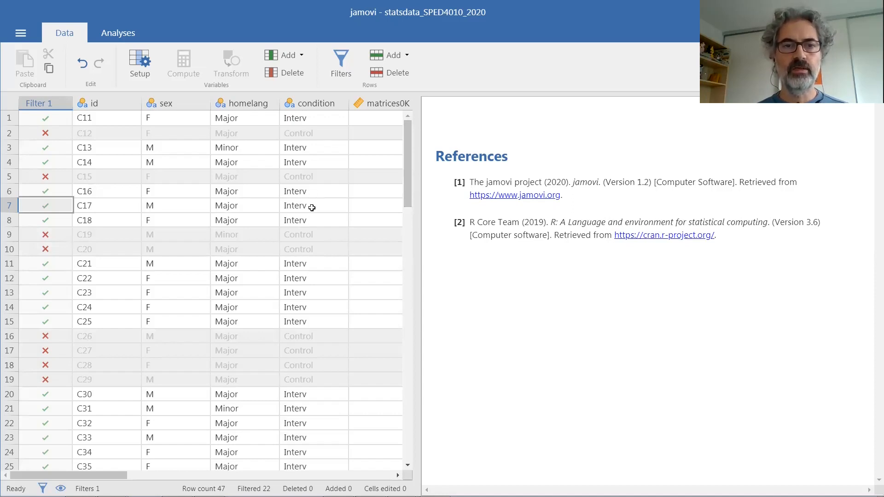
# Extend the existing row filter with the additional condition homelang=="Major", check the filtered rows and close the filter editor
pyautogui.click(343, 62)
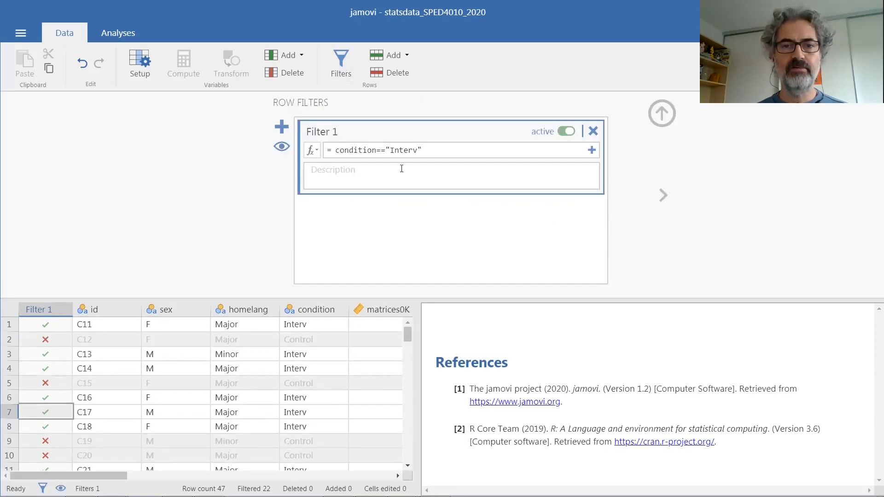
pyautogui.click(591, 150)
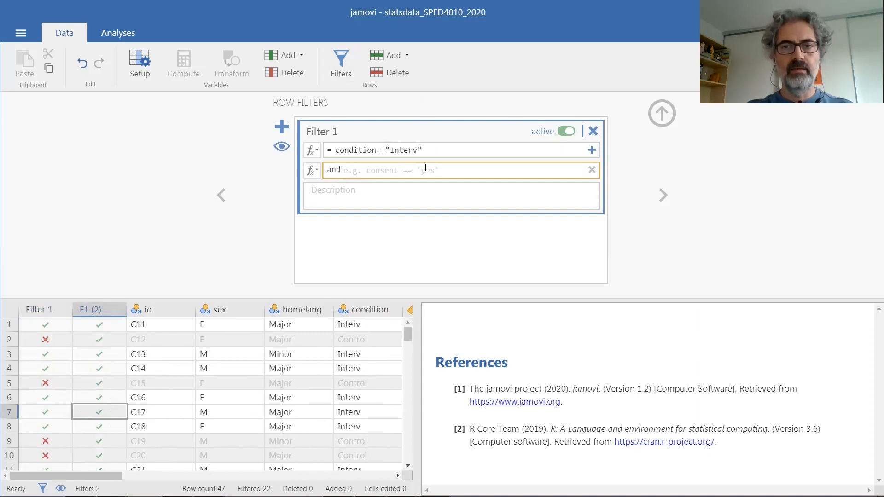
pyautogui.write('home')
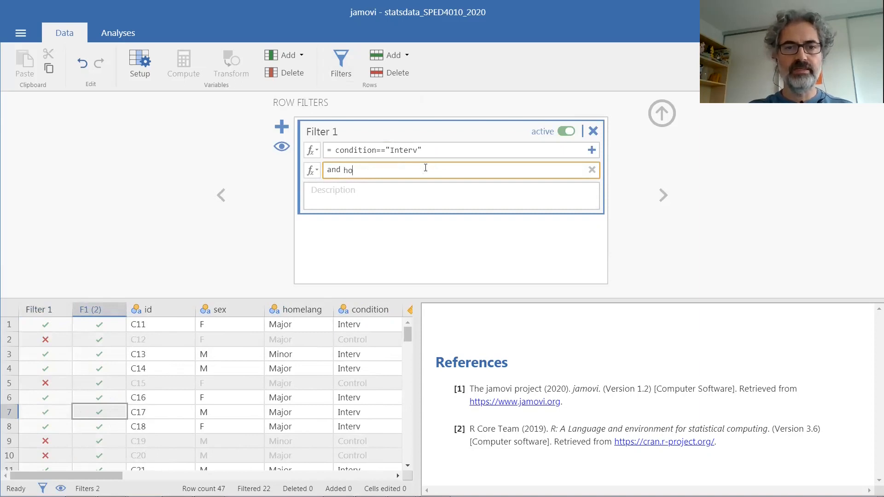
pyautogui.write('lang')
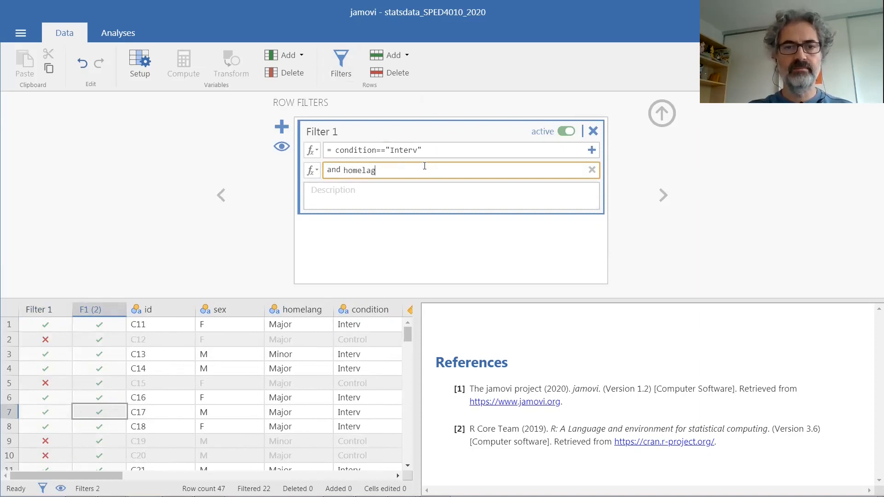
pyautogui.write('=="')
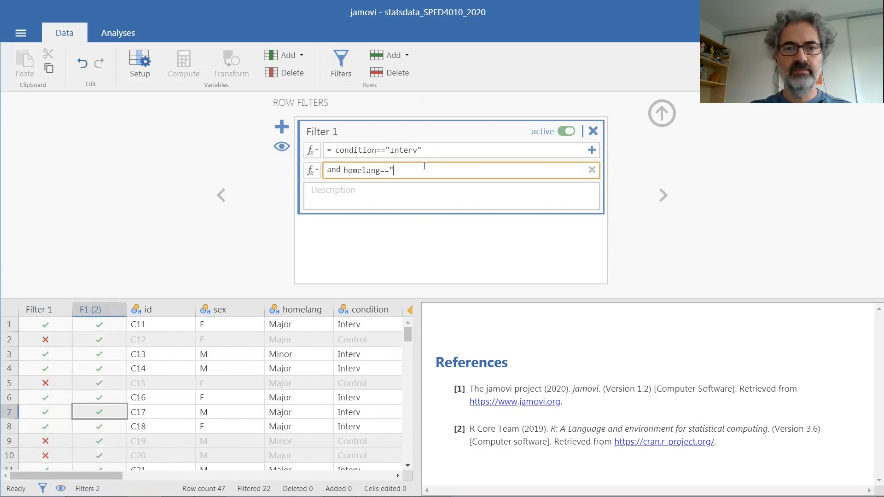
pyautogui.write('Maj')
pyautogui.press('BackSpace')
pyautogui.write('jor"')
pyautogui.press('Return')
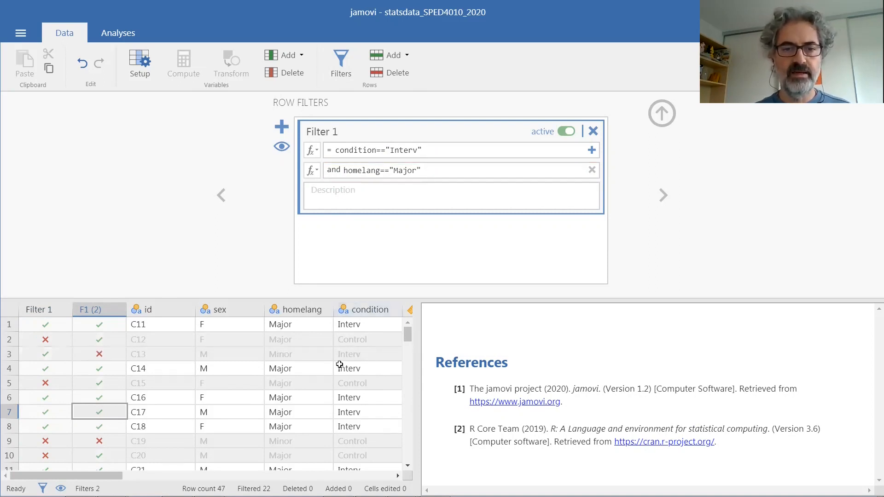
pyautogui.scroll(-5, 335, 368)
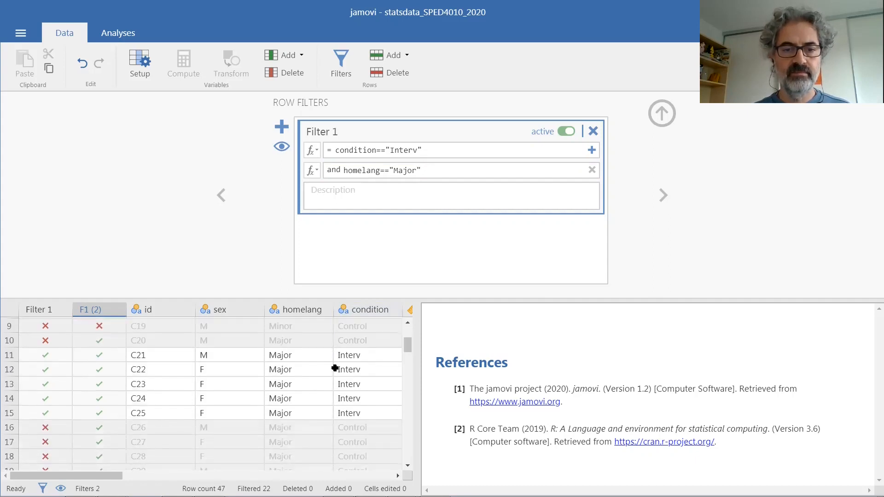
pyautogui.scroll(-5, 335, 368)
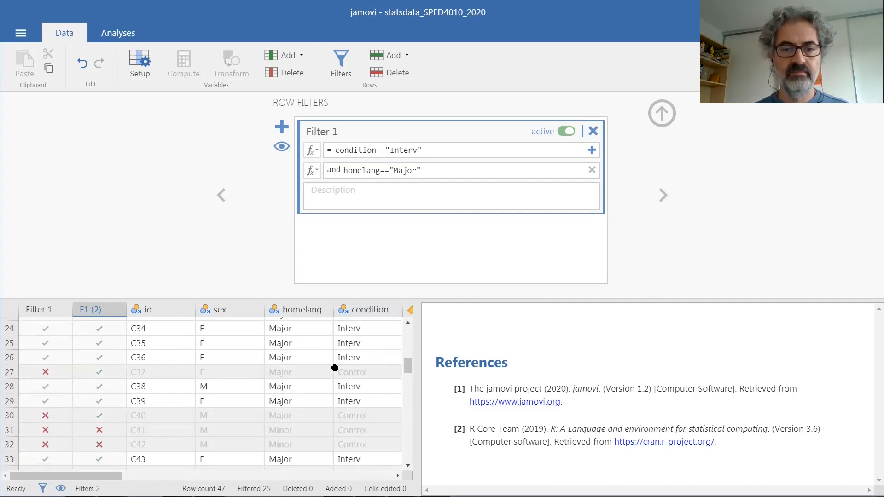
pyautogui.scroll(6, 335, 369)
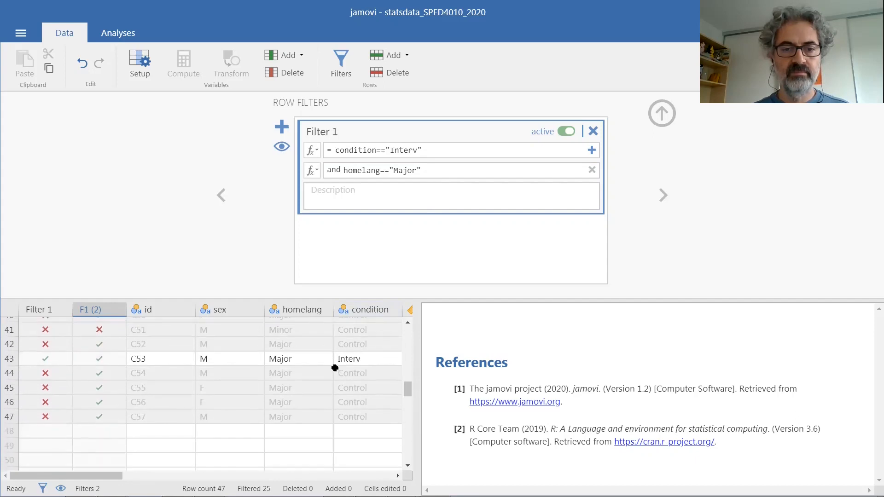
pyautogui.scroll(5, 335, 368)
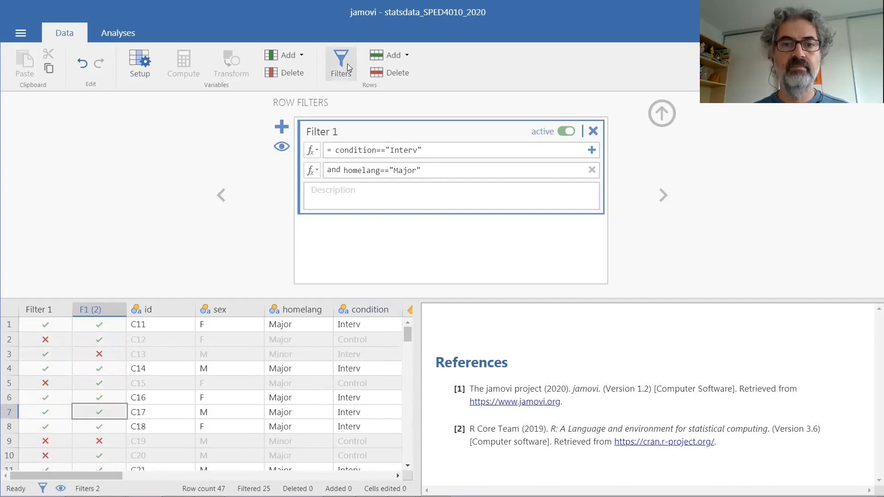
pyautogui.click(661, 114)
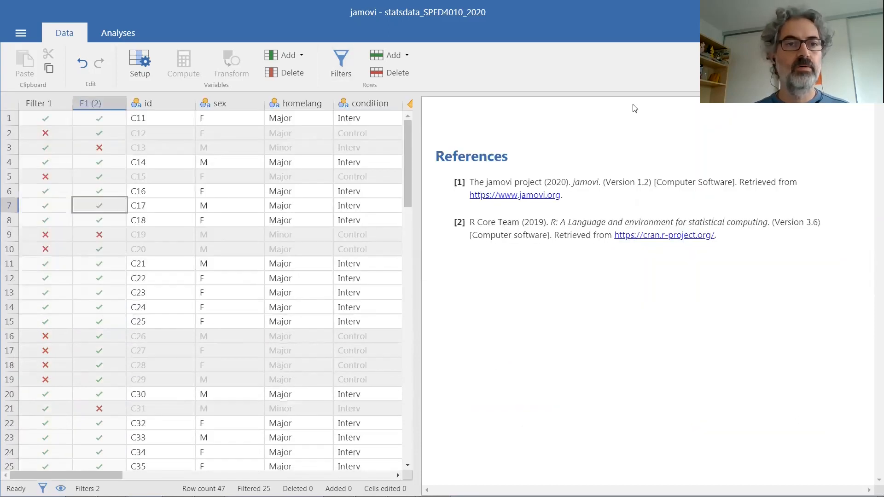
# Set up a paired samples t-test pairing wordfluG2 with wordfluPT, including the normality test and Q-Q plot
pyautogui.click(118, 32)
pyautogui.click(82, 74)
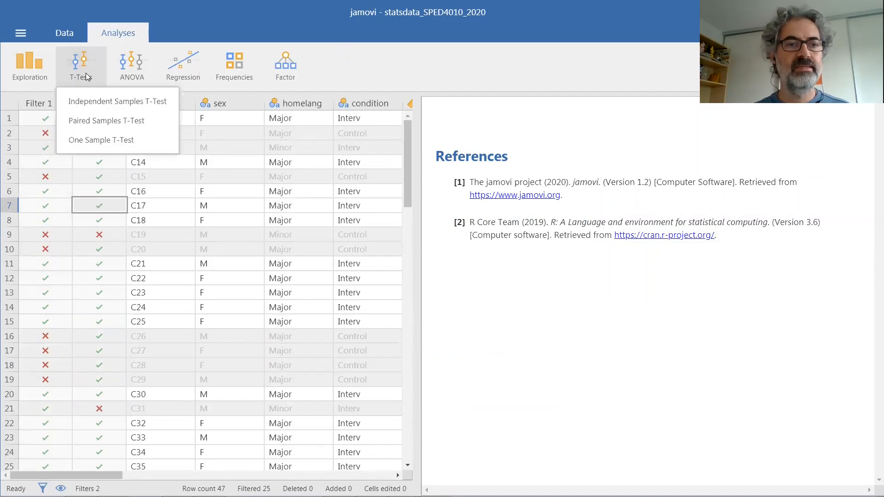
pyautogui.click(90, 122)
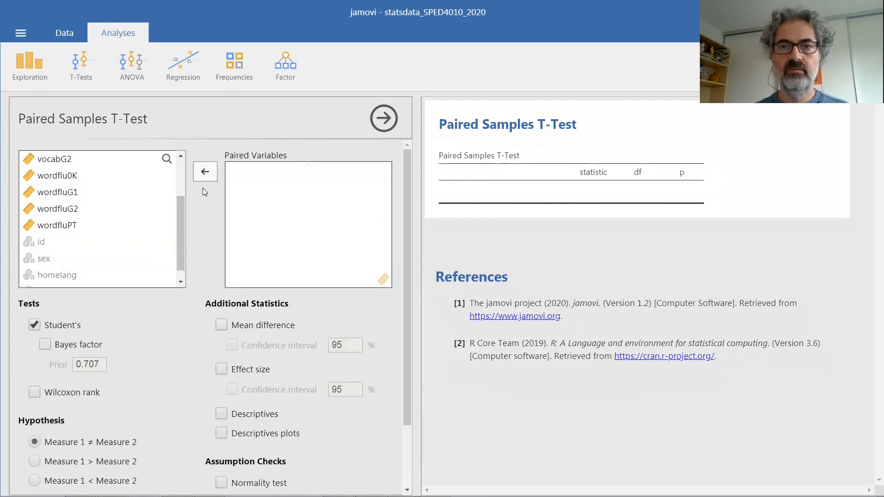
pyautogui.click(65, 211)
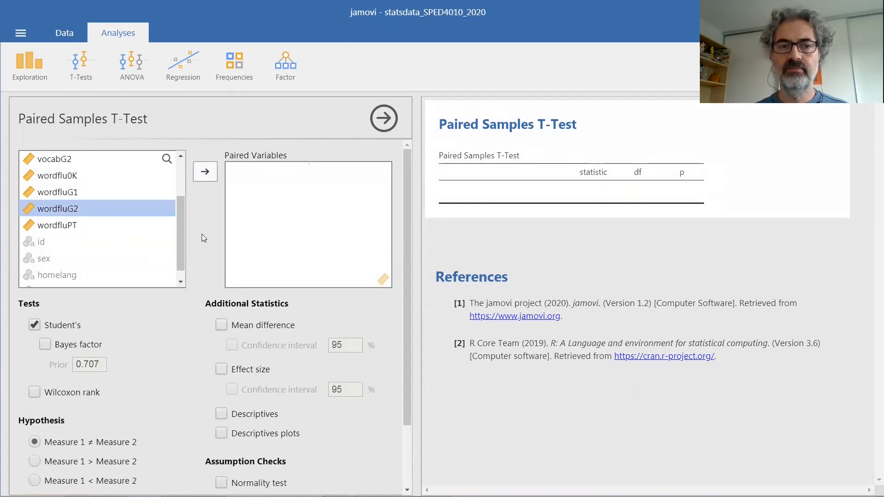
pyautogui.click(205, 172)
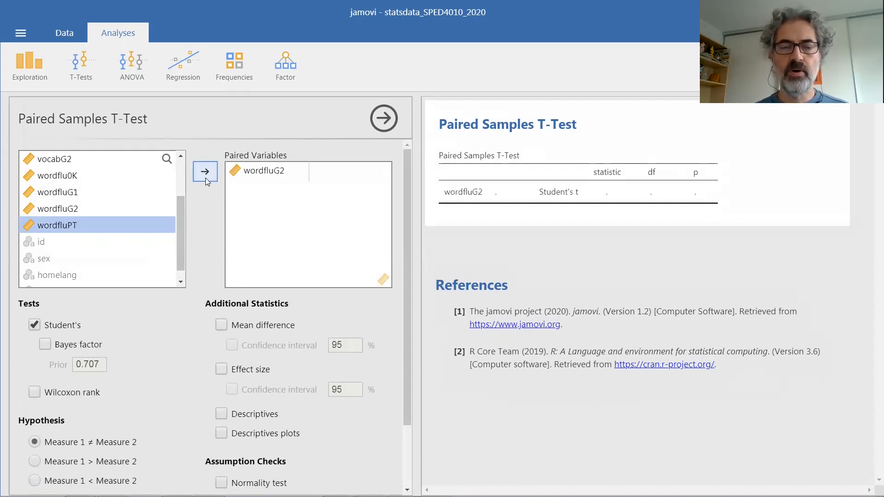
pyautogui.click(207, 175)
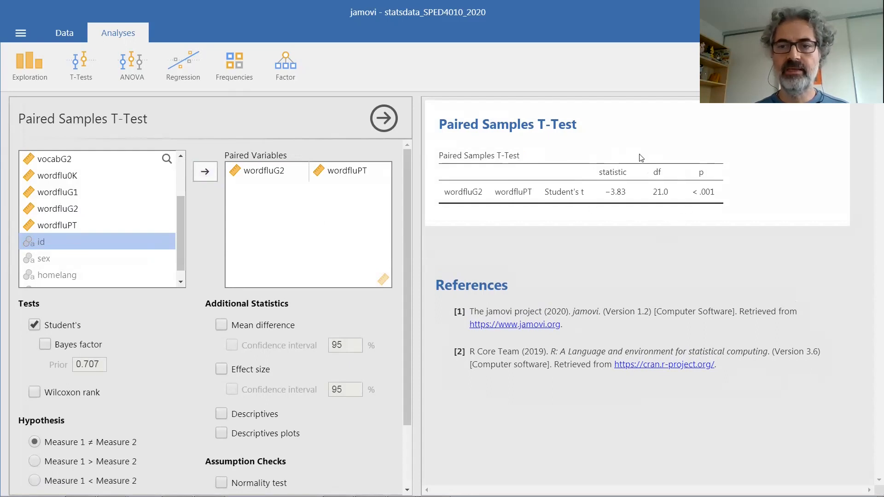
pyautogui.moveTo(405, 266); pyautogui.dragTo(407, 321)
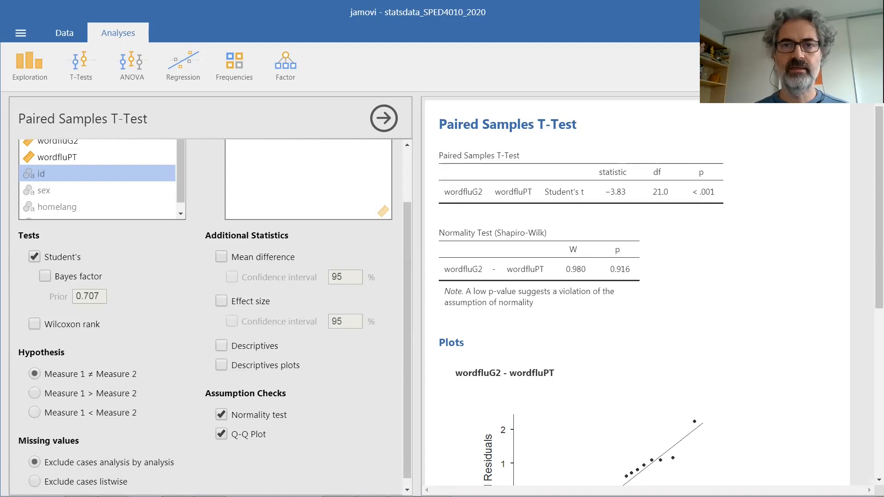
# Try showing the result numbers with three decimal places (3 dp)
pyautogui.click(868, 33)
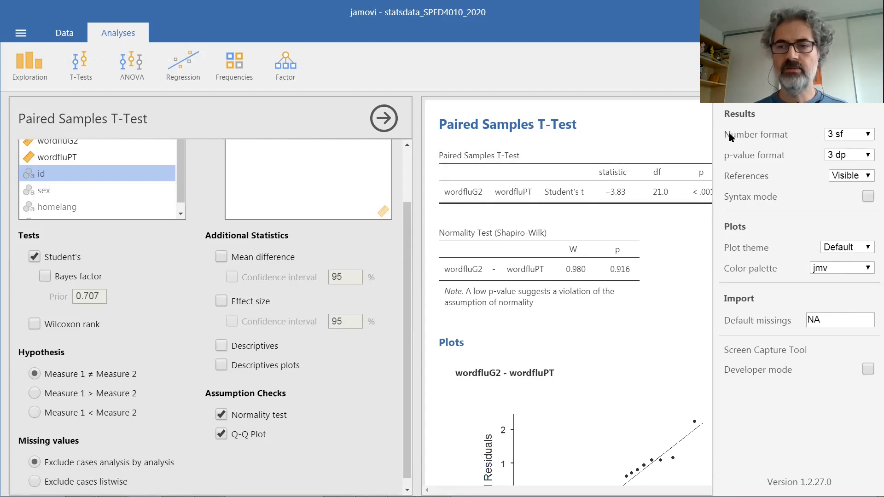
pyautogui.click(868, 135)
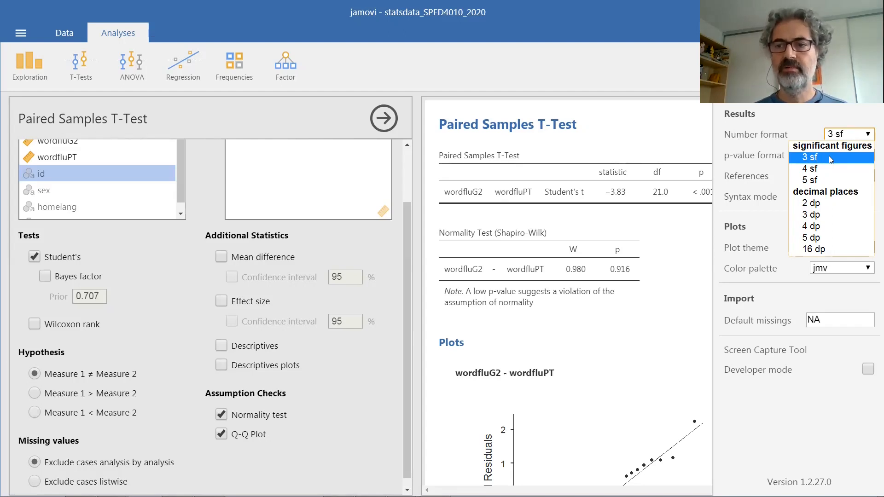
pyautogui.click(814, 215)
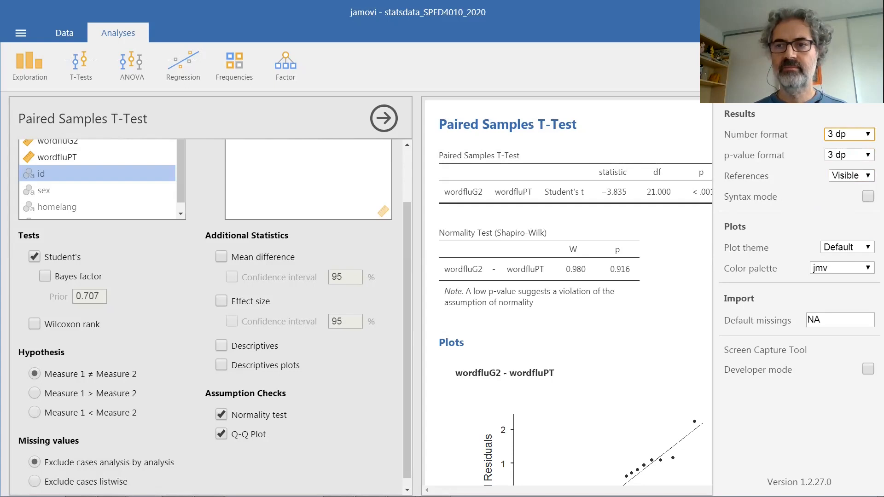
pyautogui.click(868, 33)
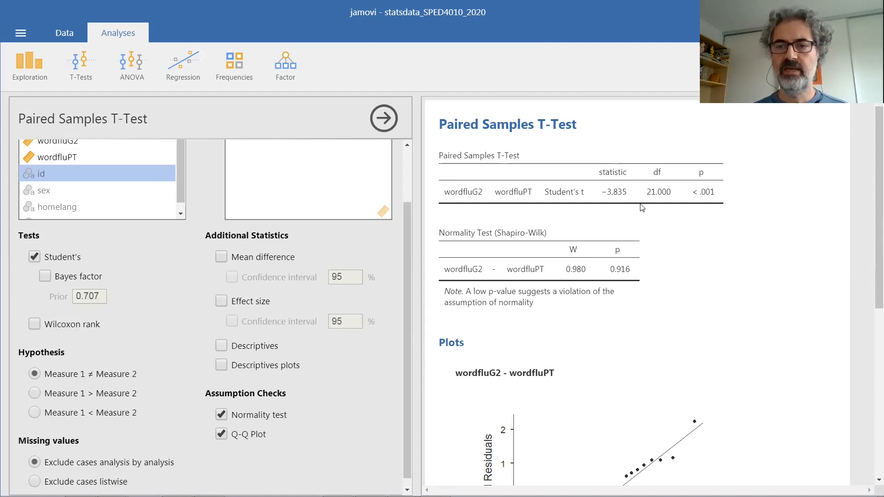
# Switch the results number format to 3 sf, try 2 dp, and return it to 3 sf
pyautogui.click(868, 33)
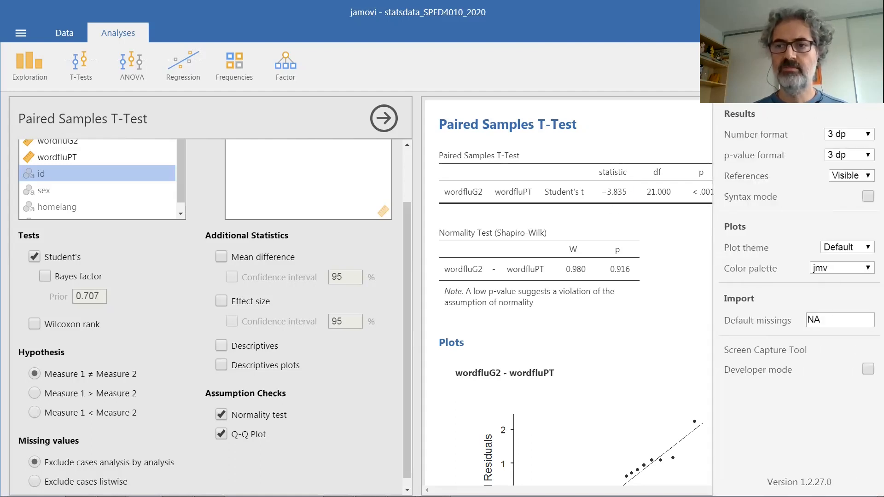
pyautogui.click(859, 138)
pyautogui.click(841, 157)
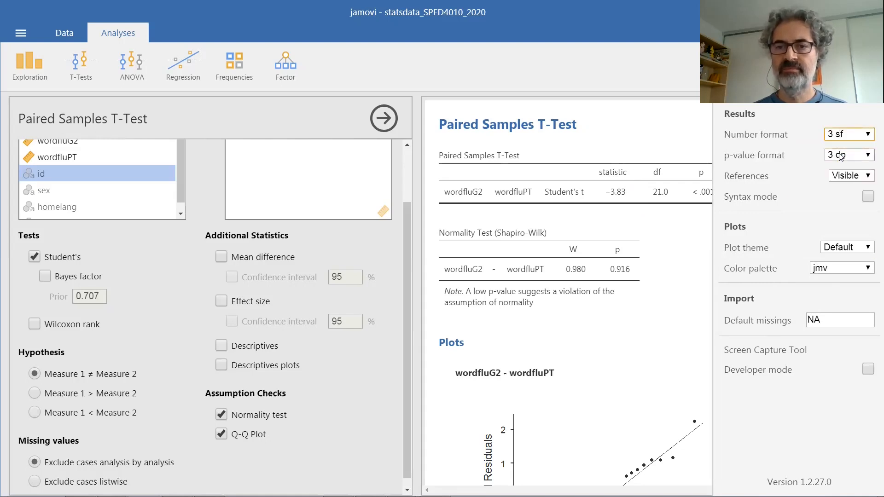
pyautogui.click(846, 135)
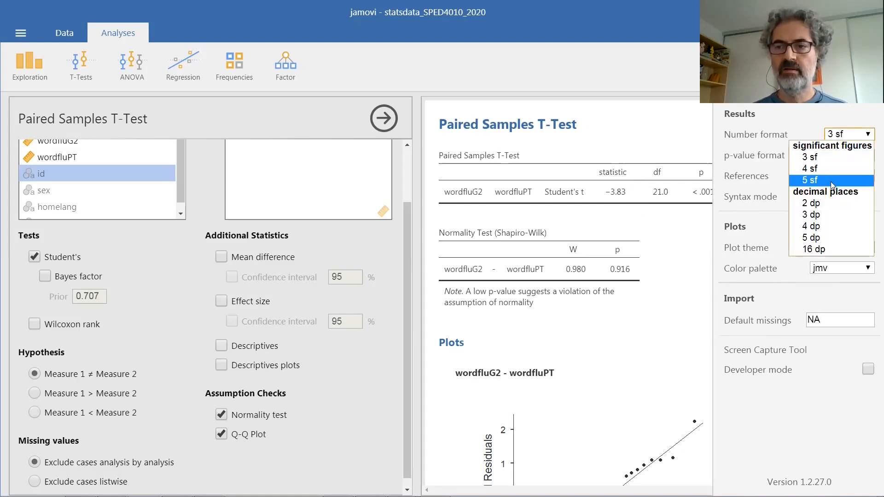
pyautogui.click(829, 205)
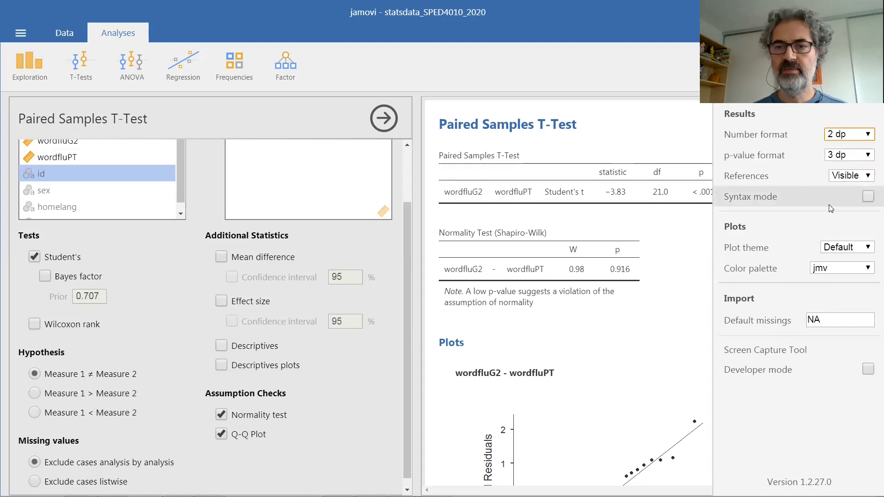
pyautogui.click(864, 138)
pyautogui.click(851, 158)
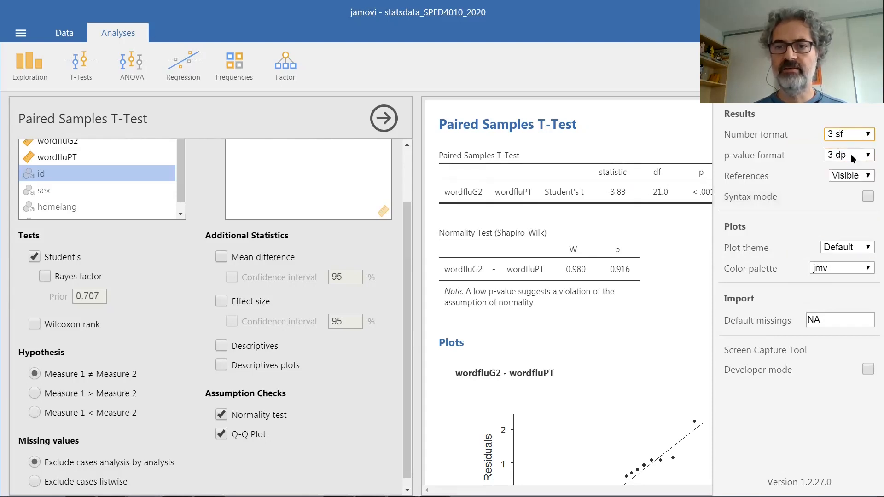
pyautogui.click(693, 139)
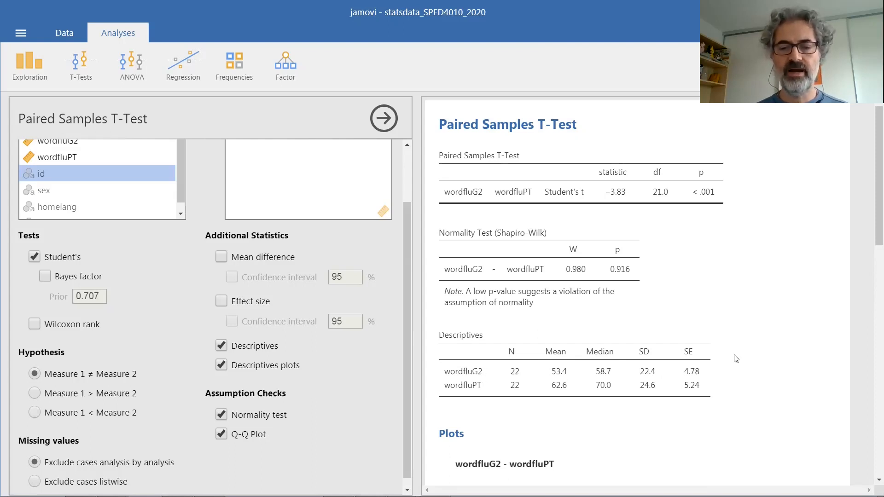
# Examine the descriptives plot and Q-Q plot for wordfluG2 and wordfluPT, and the Student's t and Wilcoxon W results
pyautogui.scroll(-6, 733, 357)
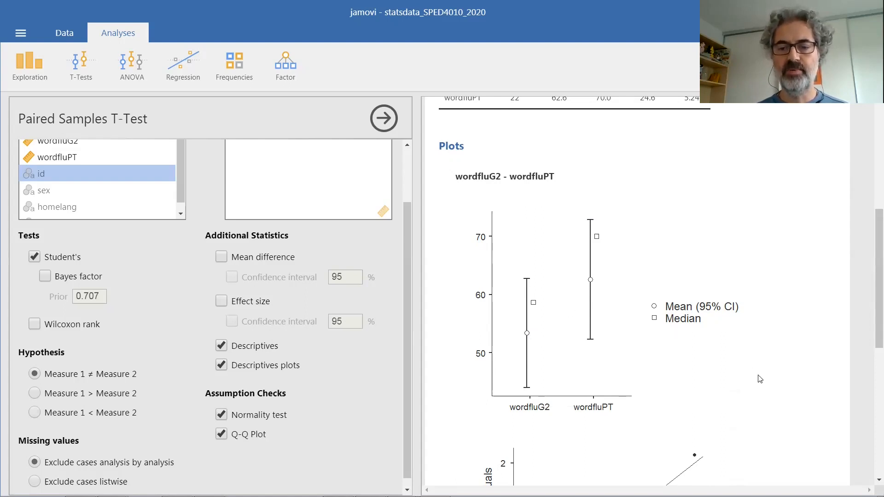
pyautogui.scroll(-3, 760, 379)
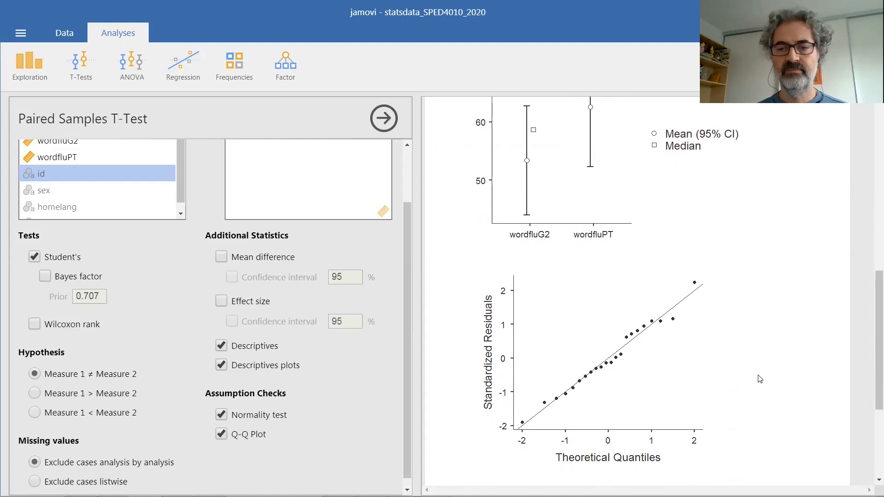
pyautogui.moveTo(868, 350); pyautogui.dragTo(869, 165)
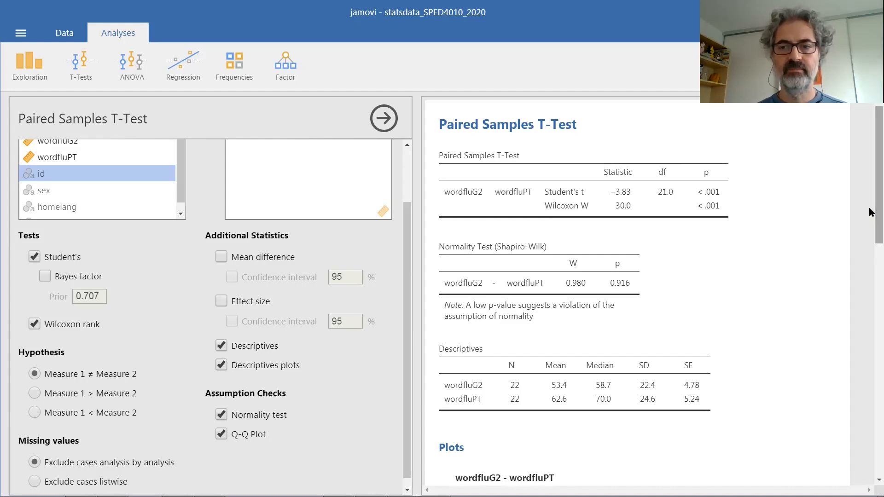
# Add the effect size with a 95% confidence interval to the paired samples t-test and view those result columns
pyautogui.click(221, 301)
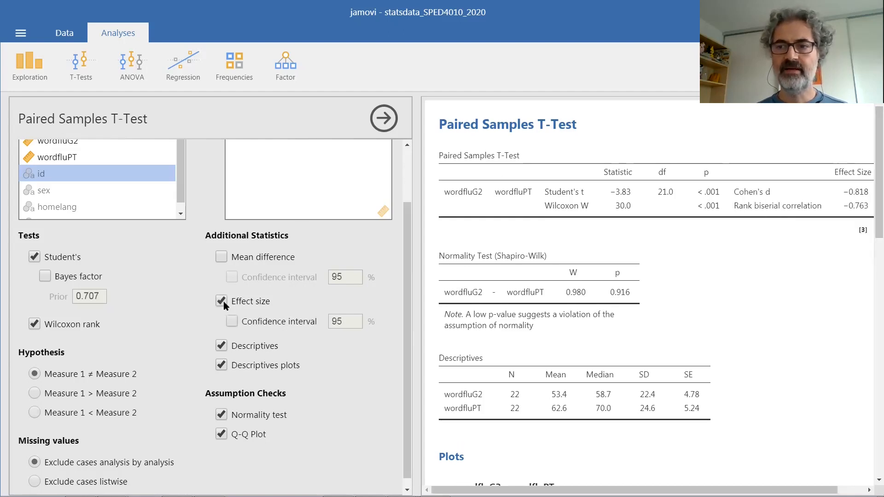
pyautogui.moveTo(470, 490); pyautogui.dragTo(497, 490)
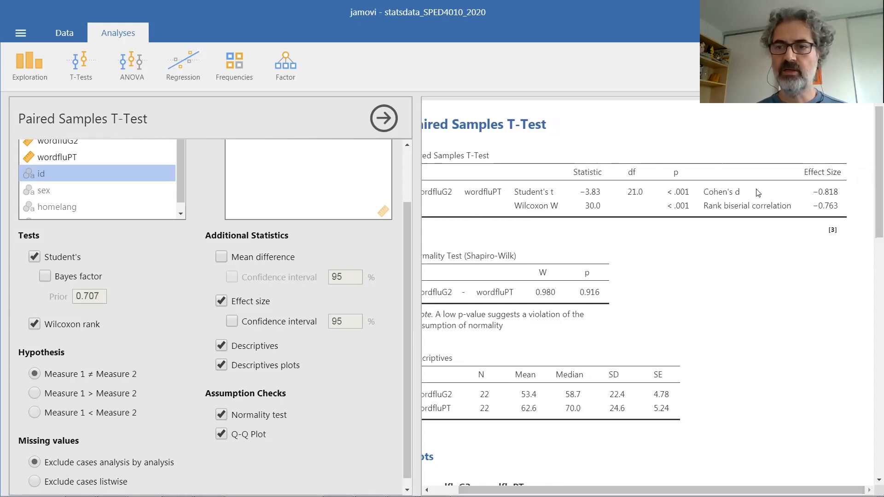
pyautogui.click(232, 321)
pyautogui.moveTo(612, 491); pyautogui.dragTo(679, 490)
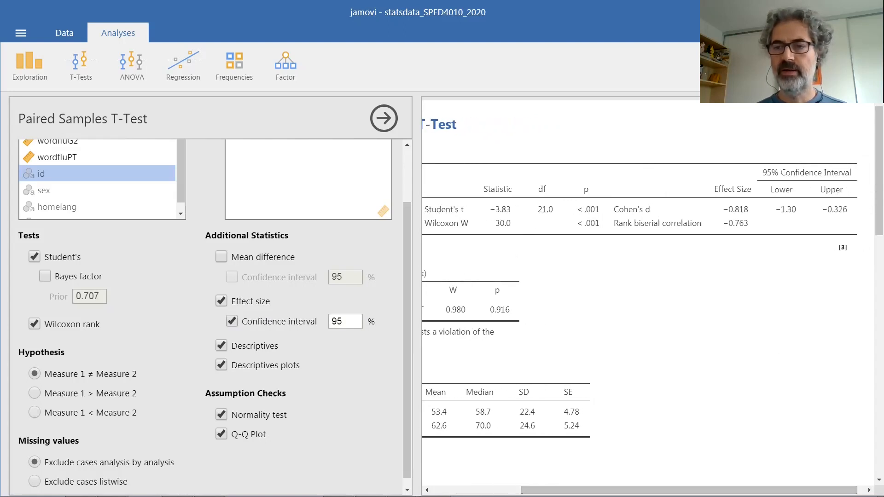